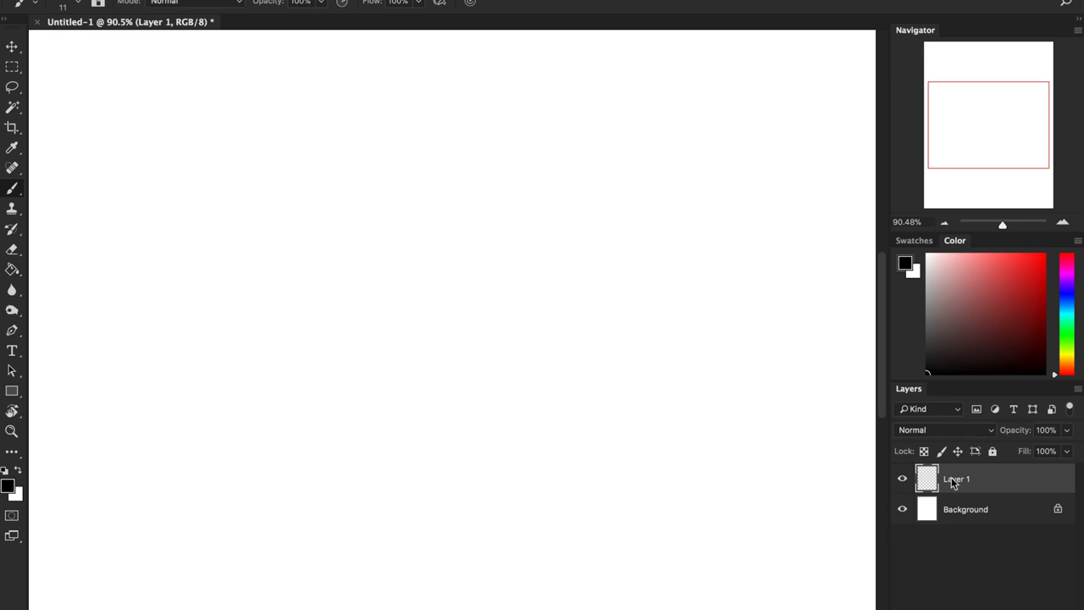
Add a new layer and sketch the rounded, boxy torso outline of a four-legged creature in black
key("alt+shift+super+n")
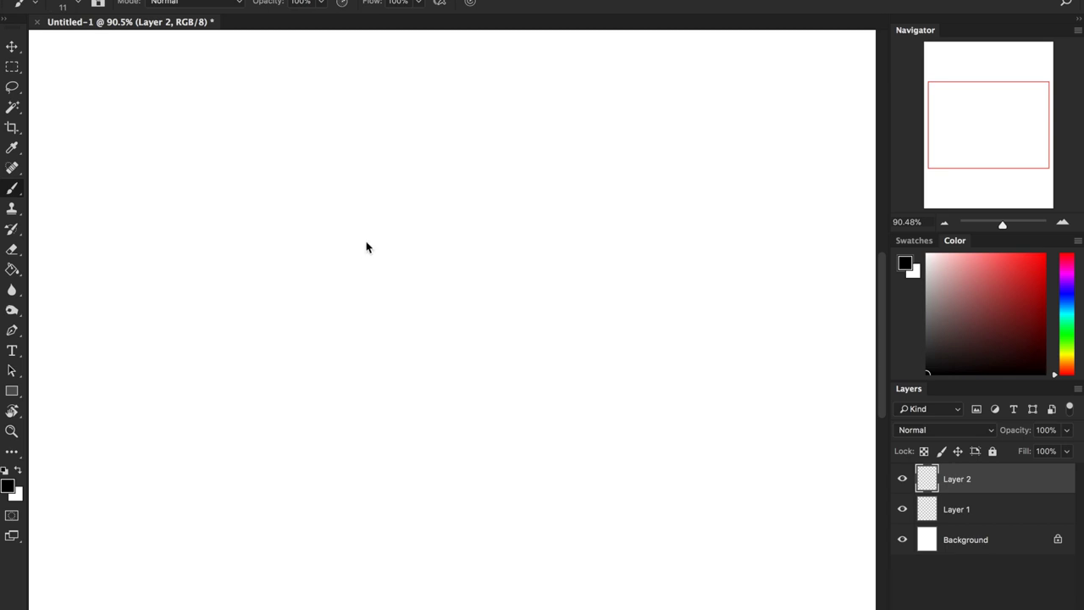
left_click_drag(367, 197, 368, 254)
mouse_move(366, 198)
left_mouse_down()
mouse_move(367, 288)
mouse_move(434, 317)
left_mouse_up()
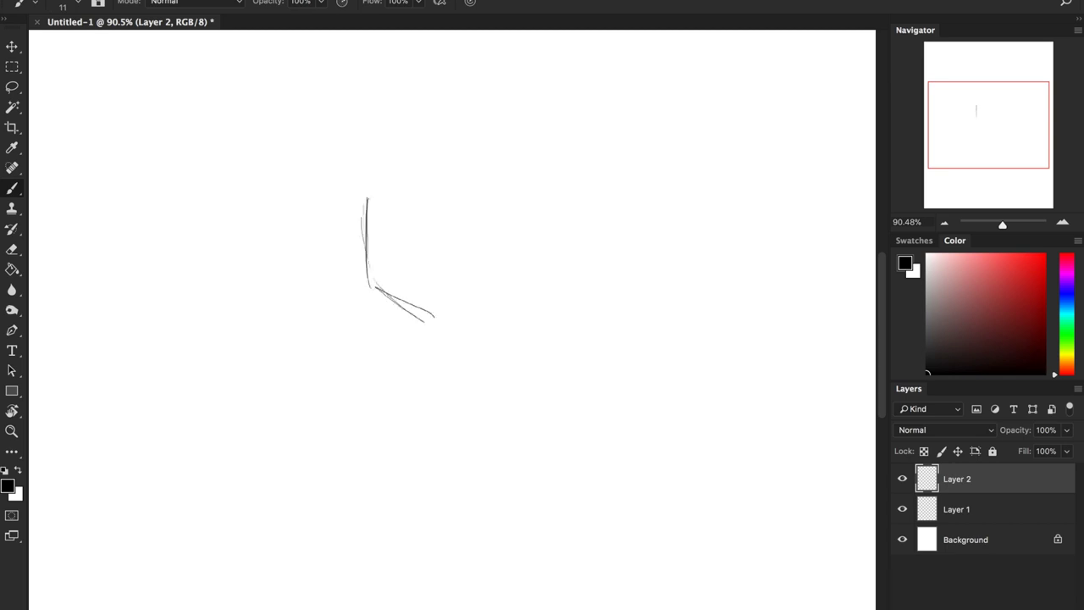
left_click_drag(389, 176, 464, 172)
left_click_drag(434, 312, 490, 305)
left_click_drag(447, 316, 525, 313)
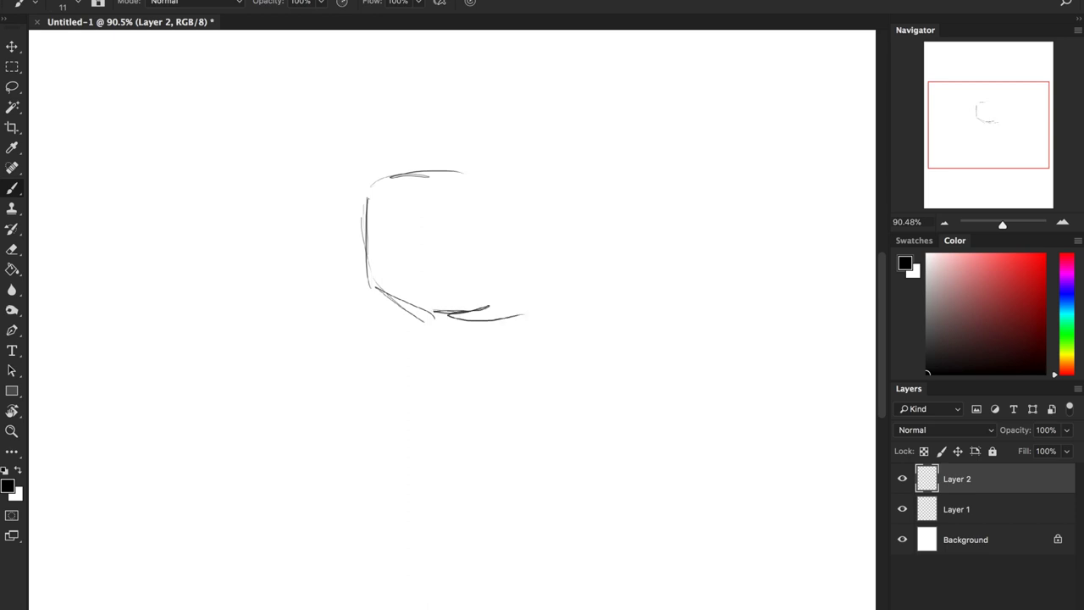
left_click_drag(457, 175, 537, 204)
mouse_move(502, 193)
left_mouse_down()
mouse_move(552, 210)
mouse_move(560, 298)
left_mouse_up()
mouse_move(557, 248)
left_mouse_down()
mouse_move(552, 298)
mouse_move(507, 305)
left_mouse_up()
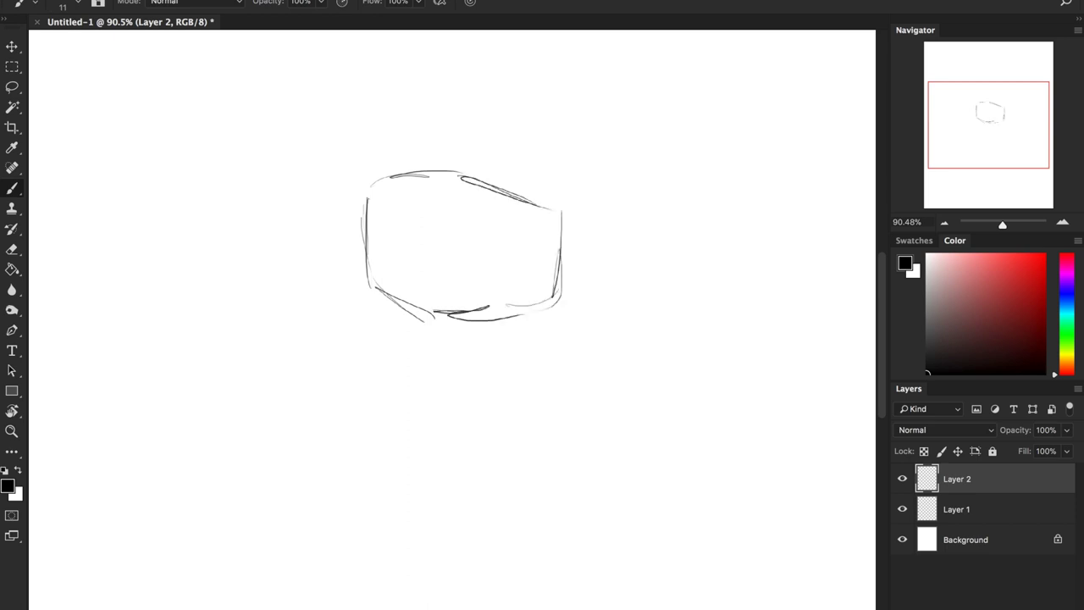
Sketch the creature's hindquarters behind the torso, continuing into a bent hind leg with a toed paw
left_click_drag(557, 217, 625, 233)
left_click_drag(554, 303, 598, 301)
left_click_drag(620, 229, 646, 261)
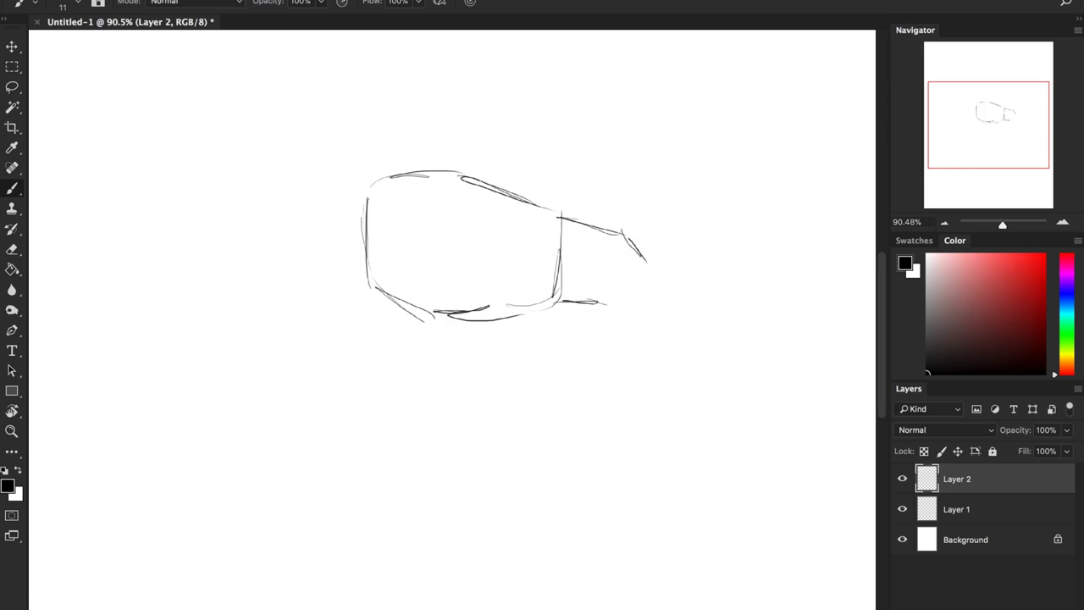
left_click_drag(594, 308, 625, 337)
mouse_move(596, 282)
left_mouse_down()
mouse_move(637, 345)
mouse_move(637, 335)
left_mouse_up()
left_click_drag(645, 260, 653, 325)
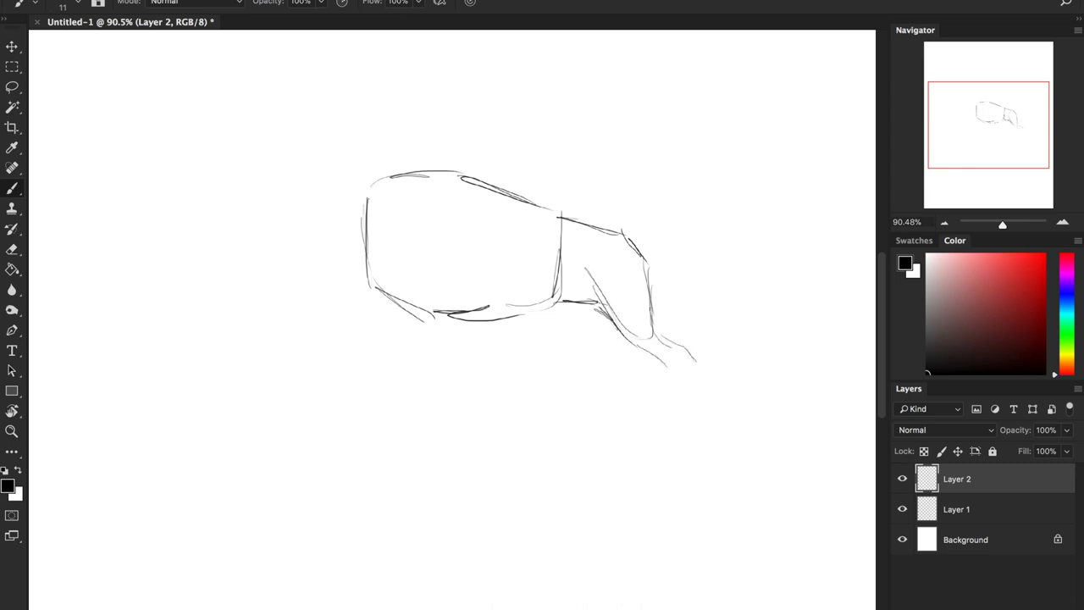
mouse_move(658, 355)
left_mouse_down()
mouse_move(683, 395)
mouse_move(708, 391)
left_mouse_up()
left_click_drag(657, 421, 699, 416)
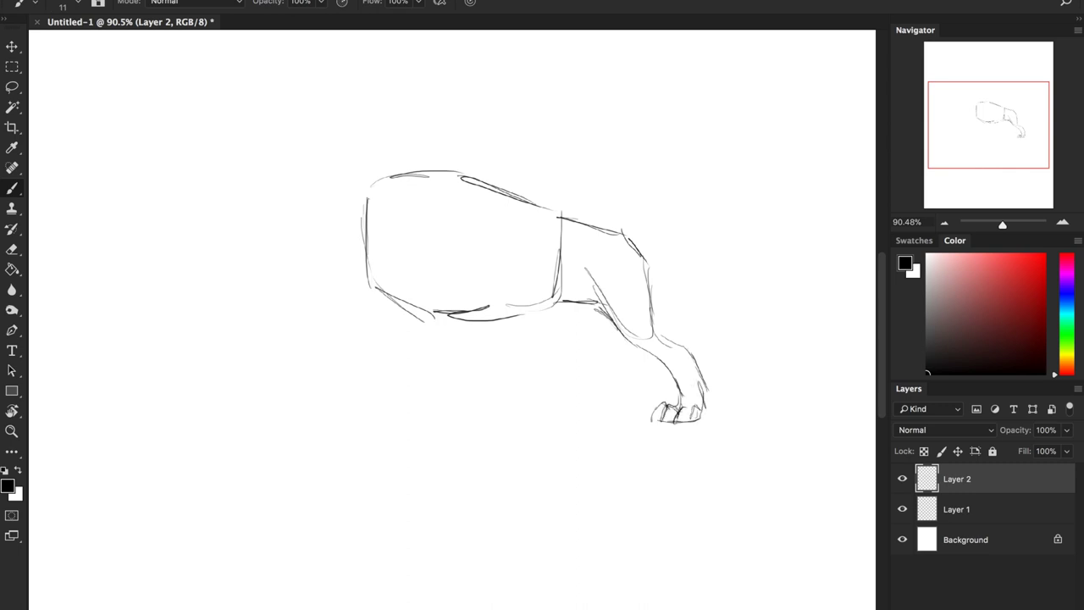
Sketch the creature's shoulder, front leg with a toed paw, and neck lines rising from the chest
left_click_drag(377, 198, 413, 174)
left_click_drag(391, 193, 421, 172)
left_click_drag(366, 230, 411, 309)
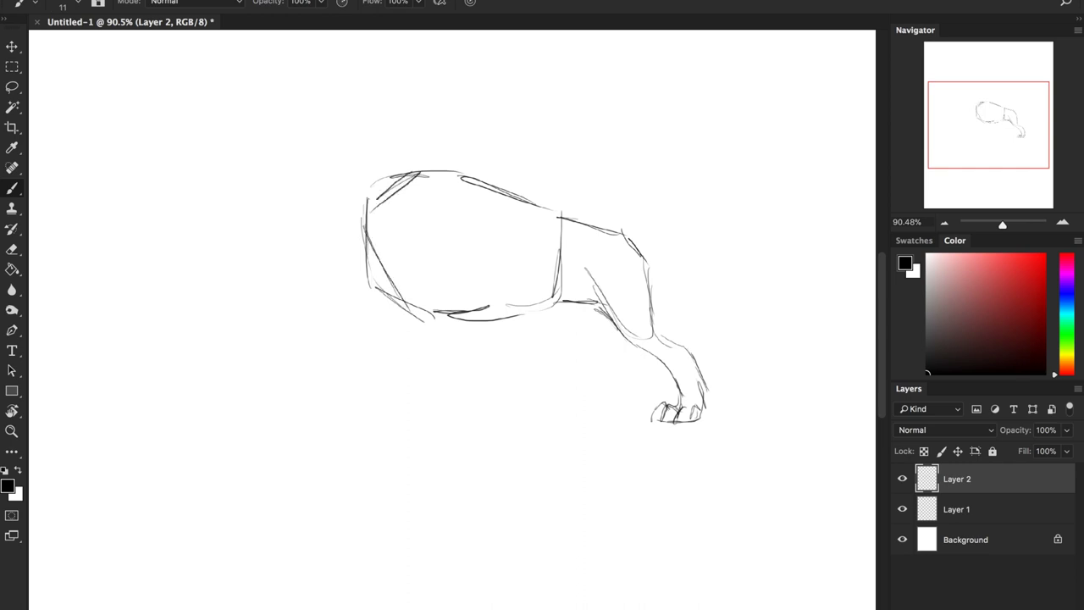
left_click_drag(423, 243, 458, 201)
mouse_move(429, 242)
left_mouse_down()
mouse_move(451, 310)
mouse_move(439, 401)
left_mouse_up()
mouse_move(455, 313)
left_mouse_down()
mouse_move(466, 394)
mouse_move(435, 398)
left_mouse_up()
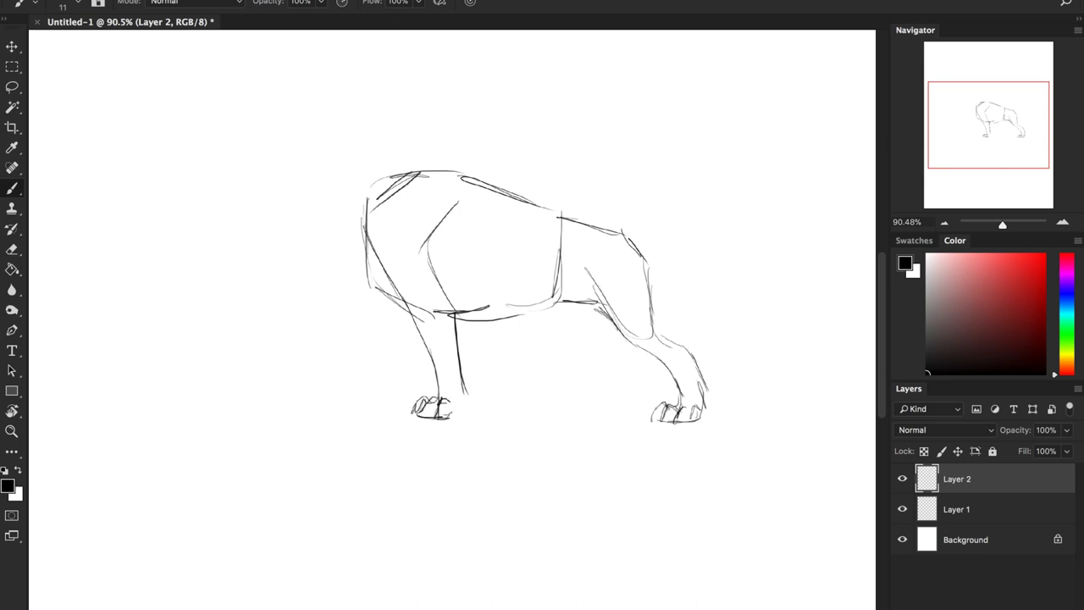
left_click_drag(464, 385, 458, 411)
mouse_move(373, 288)
left_mouse_down()
mouse_move(345, 253)
mouse_move(332, 197)
mouse_move(325, 203)
left_mouse_up()
mouse_move(367, 106)
left_mouse_down()
mouse_move(396, 165)
mouse_move(454, 177)
left_mouse_up()
Below the first creature, sketch a dragon's narrow head, curved neck, back and belly
mouse_move(627, 379)
left_mouse_down()
mouse_move(638, 348)
mouse_move(545, 268)
mouse_move(576, 225)
left_mouse_up()
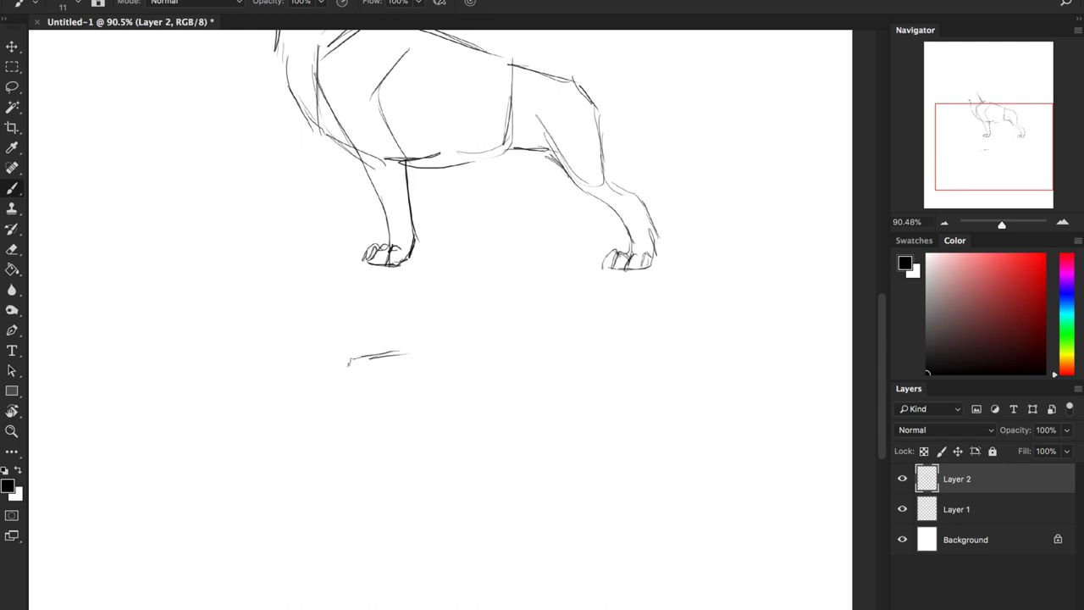
mouse_move(348, 363)
left_mouse_down()
mouse_move(402, 367)
mouse_move(407, 352)
mouse_move(403, 366)
mouse_move(344, 366)
mouse_move(386, 385)
mouse_move(435, 466)
left_mouse_up()
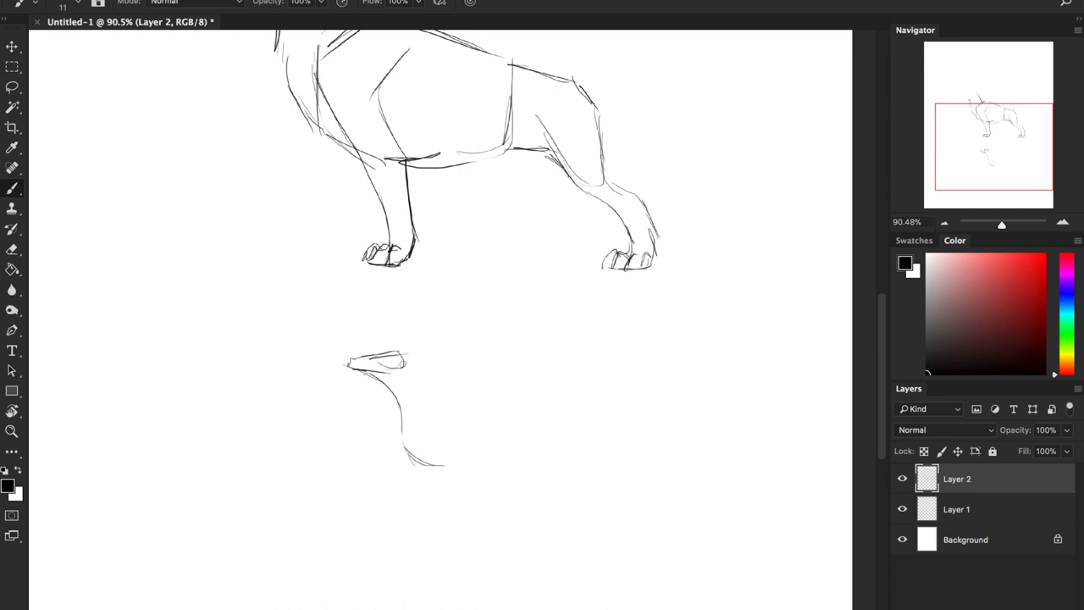
mouse_move(398, 352)
left_mouse_down()
mouse_move(426, 418)
mouse_move(472, 395)
left_mouse_up()
mouse_move(418, 464)
left_mouse_down()
mouse_move(460, 487)
mouse_move(518, 477)
left_mouse_up()
mouse_move(442, 429)
left_mouse_down()
mouse_move(518, 430)
mouse_move(502, 422)
left_mouse_up()
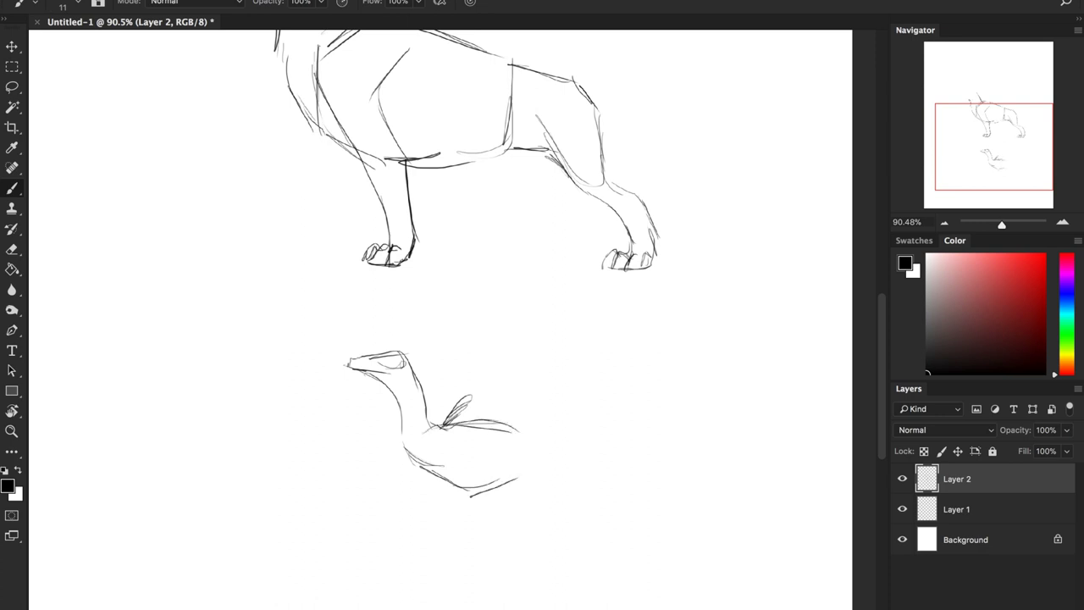
left_click_drag(523, 471, 552, 461)
Sketch the dragon's front leg with its foot and the base line of the wing at the shoulder
mouse_move(434, 437)
left_mouse_down()
mouse_move(423, 471)
mouse_move(446, 487)
left_mouse_up()
left_click_drag(428, 476, 440, 505)
mouse_move(418, 449)
left_mouse_down()
mouse_move(435, 545)
mouse_move(450, 508)
mouse_move(449, 459)
mouse_move(485, 375)
left_mouse_up()
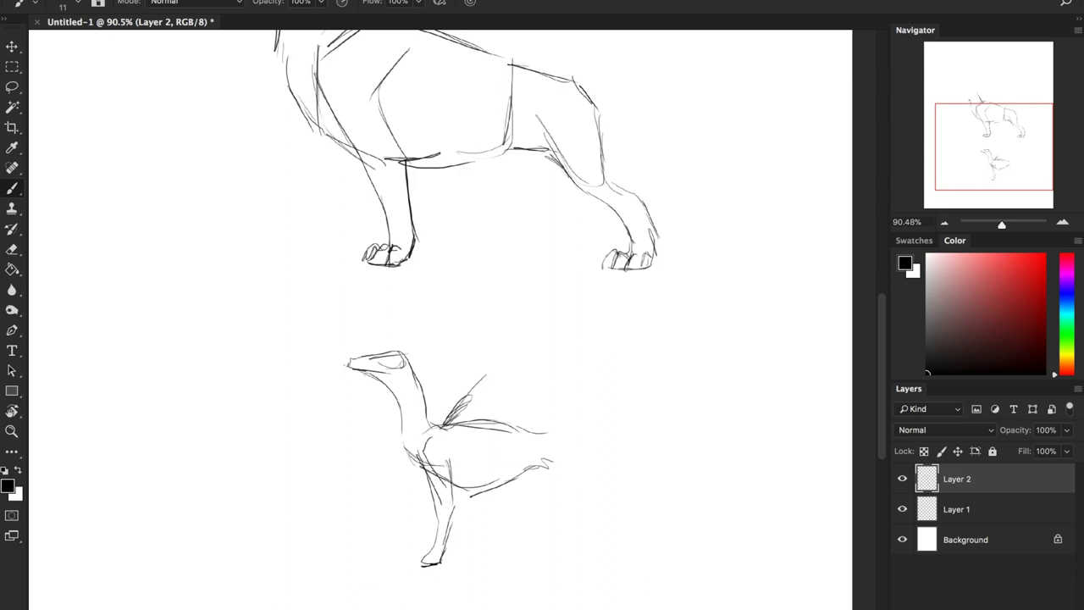
Complete the dragon's outline with a large raised scalloped wing, a hind leg and a long curved tail
left_click_drag(442, 430, 484, 367)
mouse_move(487, 351)
left_mouse_down()
mouse_move(451, 309)
mouse_move(518, 236)
mouse_move(563, 208)
mouse_move(595, 290)
mouse_move(585, 345)
mouse_move(595, 388)
mouse_move(557, 428)
mouse_move(574, 493)
left_mouse_up()
mouse_move(565, 430)
left_mouse_down()
mouse_move(606, 494)
mouse_move(606, 551)
mouse_move(618, 559)
mouse_move(632, 439)
mouse_move(692, 427)
left_mouse_up()
mouse_move(579, 463)
left_mouse_down()
mouse_move(657, 466)
mouse_move(730, 391)
left_mouse_up()
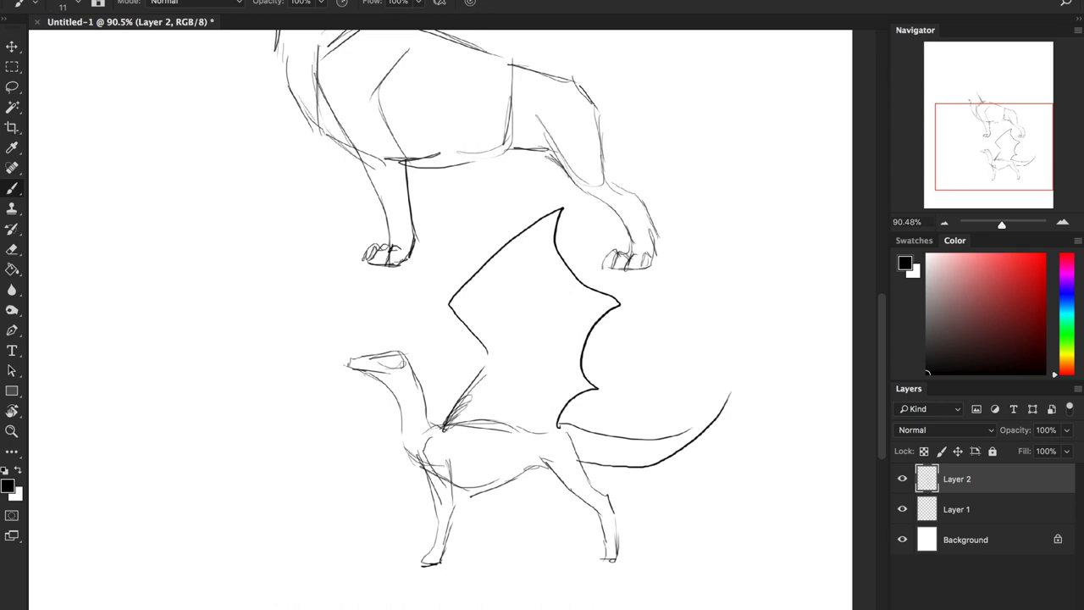
Draw a thick, forward-curving horn on top of the dragon's head
key("z")
left_click_drag(370, 365, 399, 363)
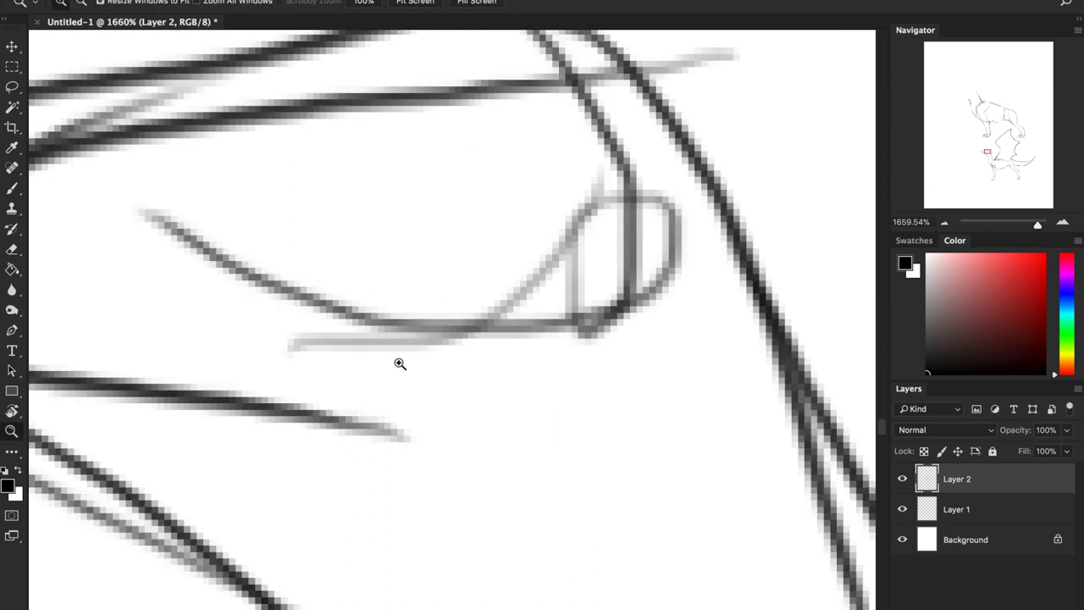
key("alt")
left_click(339, 295, "alt")
left_click(293, 271, "alt")
left_click(274, 242, "alt")
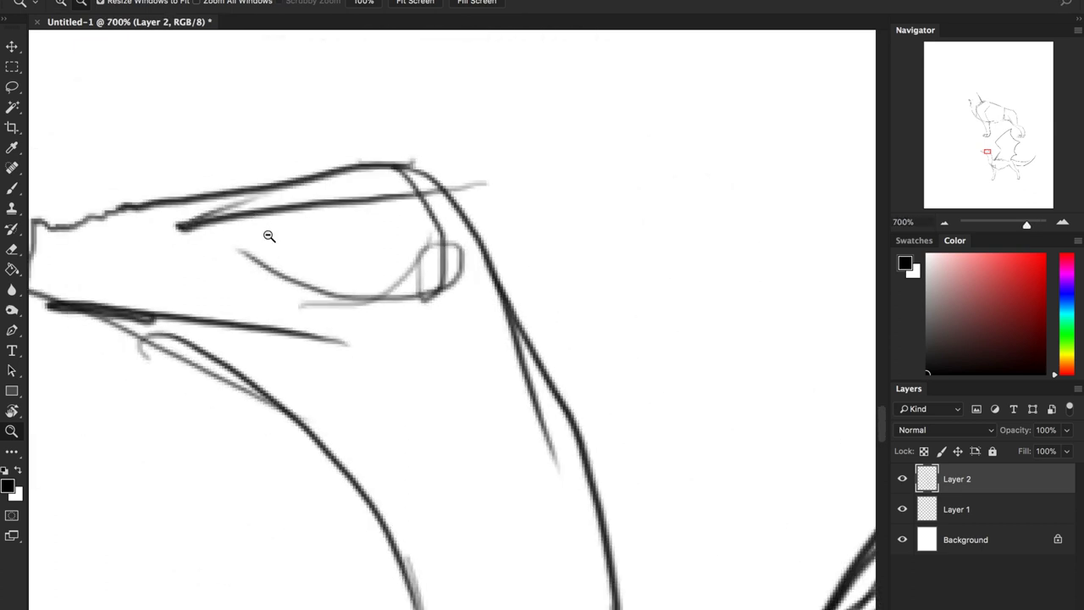
left_click(269, 236, "alt")
key("b")
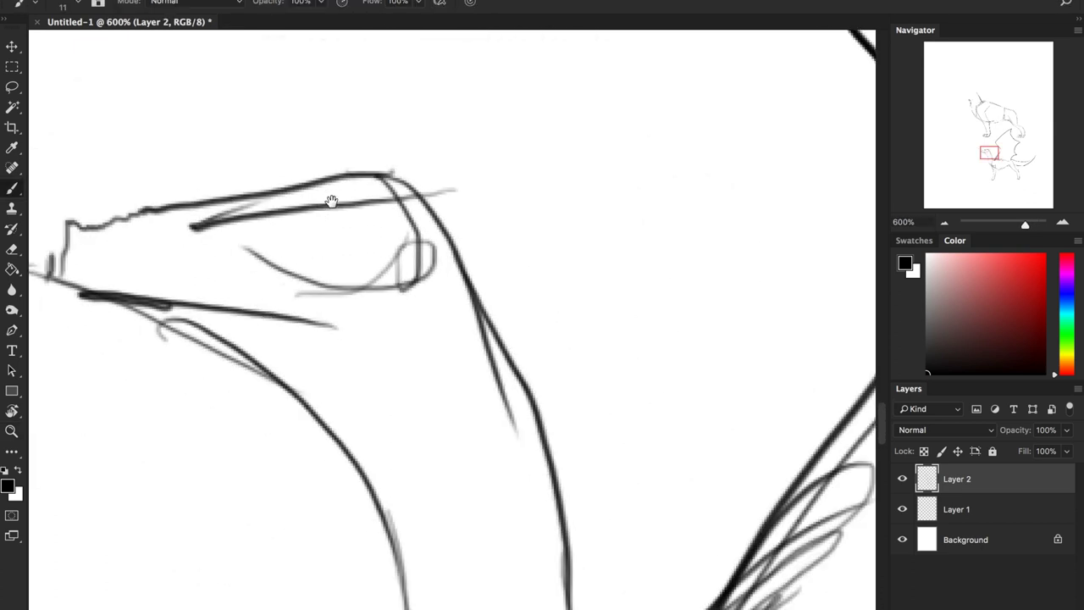
mouse_move(331, 200)
left_mouse_down()
mouse_move(600, 245)
mouse_move(589, 222)
left_mouse_up()
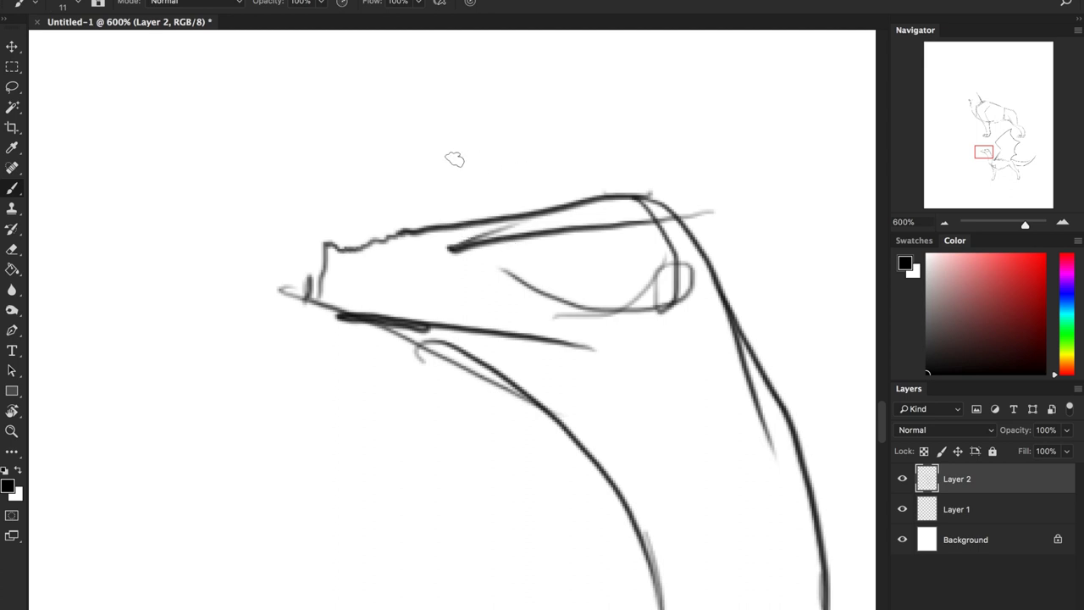
left_click_drag(641, 253, 835, 210)
key("z")
left_click_drag(1028, 223, 1022, 225)
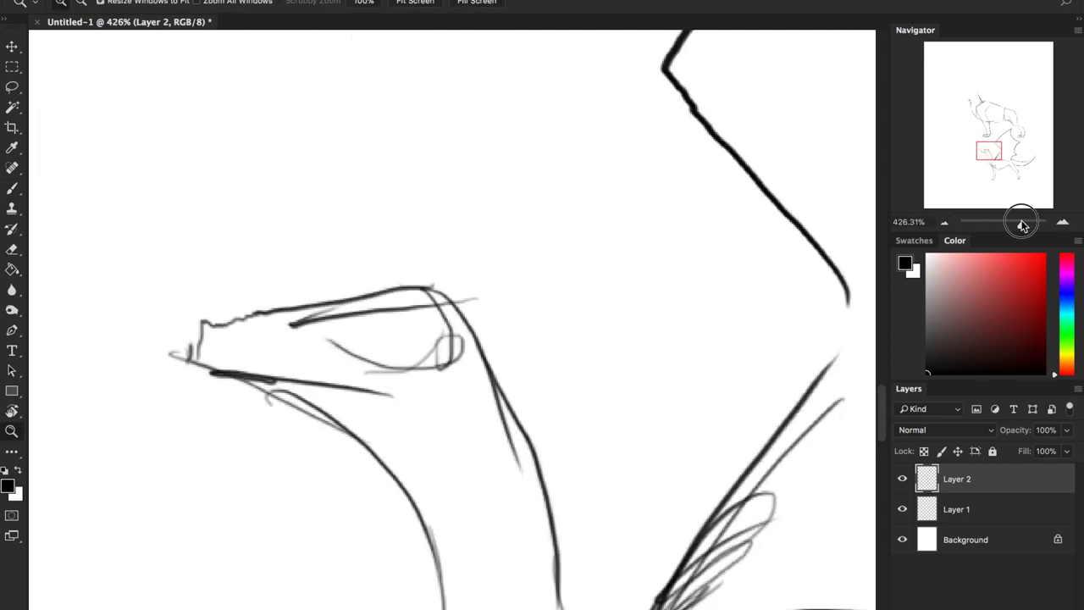
key("b")
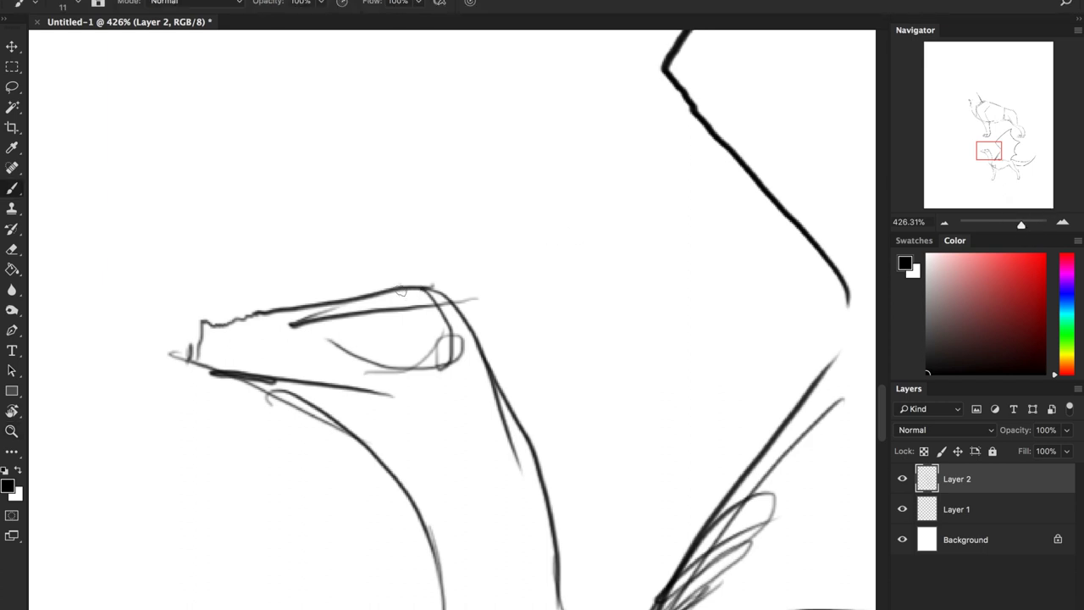
mouse_move(360, 296)
left_mouse_down()
mouse_move(410, 280)
mouse_move(427, 243)
mouse_move(385, 228)
mouse_move(275, 232)
mouse_move(305, 128)
mouse_move(292, 122)
mouse_move(289, 174)
mouse_move(432, 181)
mouse_move(500, 231)
mouse_move(481, 343)
left_mouse_up()
Add a row of jagged spikes down the back of the dragon's neck, with short spiky strokes inside it
scroll(567, 217, "down", 5)
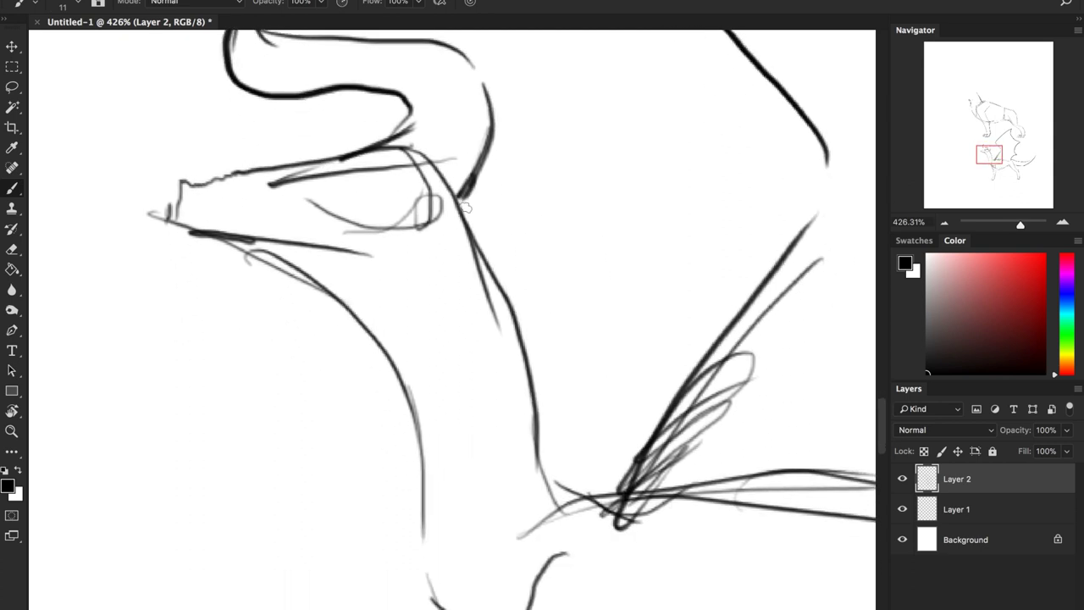
mouse_move(465, 206)
left_mouse_down()
mouse_move(508, 183)
mouse_move(542, 348)
mouse_move(446, 260)
left_mouse_up()
mouse_move(402, 240)
left_mouse_down()
mouse_move(518, 310)
mouse_move(455, 303)
left_mouse_up()
mouse_move(432, 288)
left_mouse_down()
mouse_move(462, 305)
mouse_move(460, 328)
mouse_move(522, 370)
mouse_move(476, 357)
left_mouse_up()
mouse_move(528, 364)
left_mouse_down()
mouse_move(534, 402)
mouse_move(477, 366)
left_mouse_up()
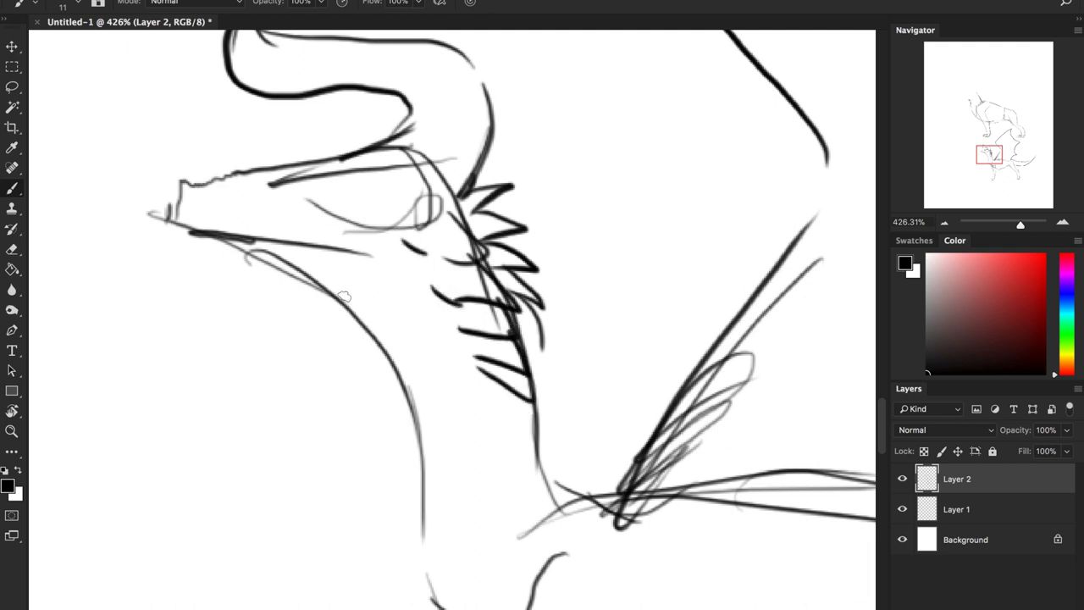
Draw five diagonal strokes across the dragon's throat, spaced down the front of the neck
left_click_drag(343, 298, 391, 267)
left_click_drag(361, 319, 411, 283)
left_click_drag(395, 357, 428, 315)
left_click_drag(423, 397, 454, 341)
left_click_drag(433, 429, 466, 366)
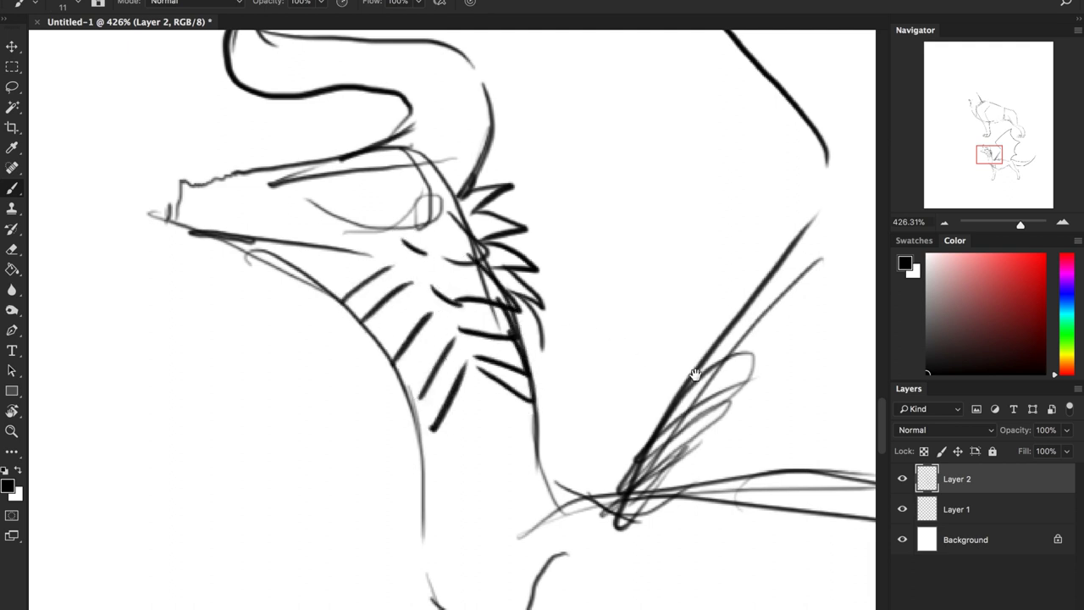
Draw thick curved claws on the dragon's front foot
left_click_drag(695, 375, 551, 43)
left_click_drag(537, 333, 590, 34)
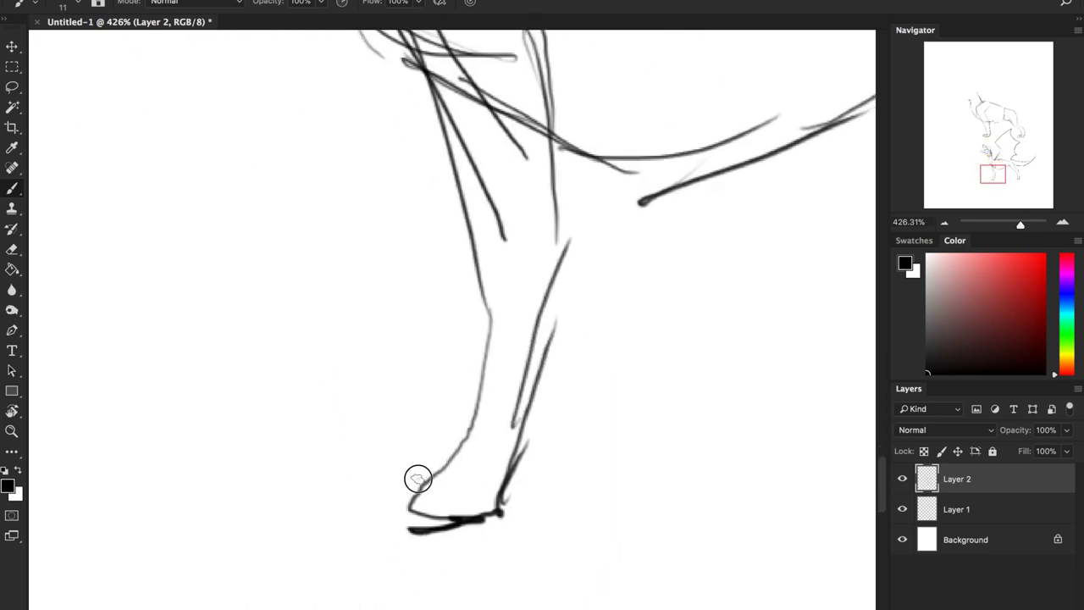
mouse_move(417, 479)
left_mouse_down()
mouse_move(341, 518)
mouse_move(366, 530)
left_mouse_up()
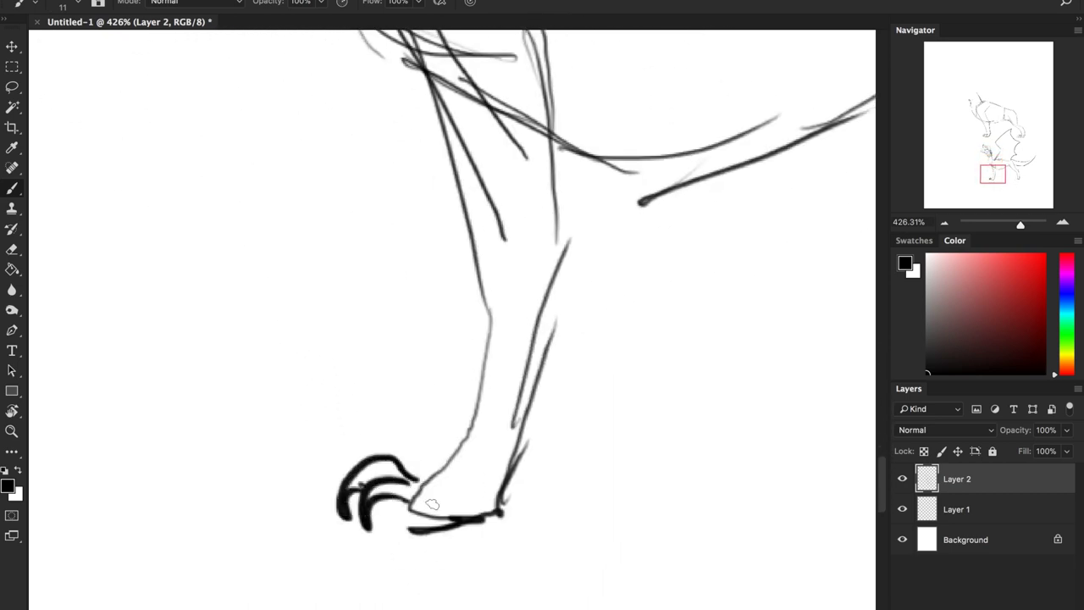
left_click_drag(447, 507, 408, 527)
Draw a row of hooked spikes down the back edge of the dragon's lower front leg
mouse_move(563, 249)
left_mouse_down()
mouse_move(597, 317)
mouse_move(567, 368)
left_mouse_up()
left_click_drag(535, 348, 550, 419)
left_click_drag(526, 391, 534, 470)
left_click_drag(533, 457, 534, 491)
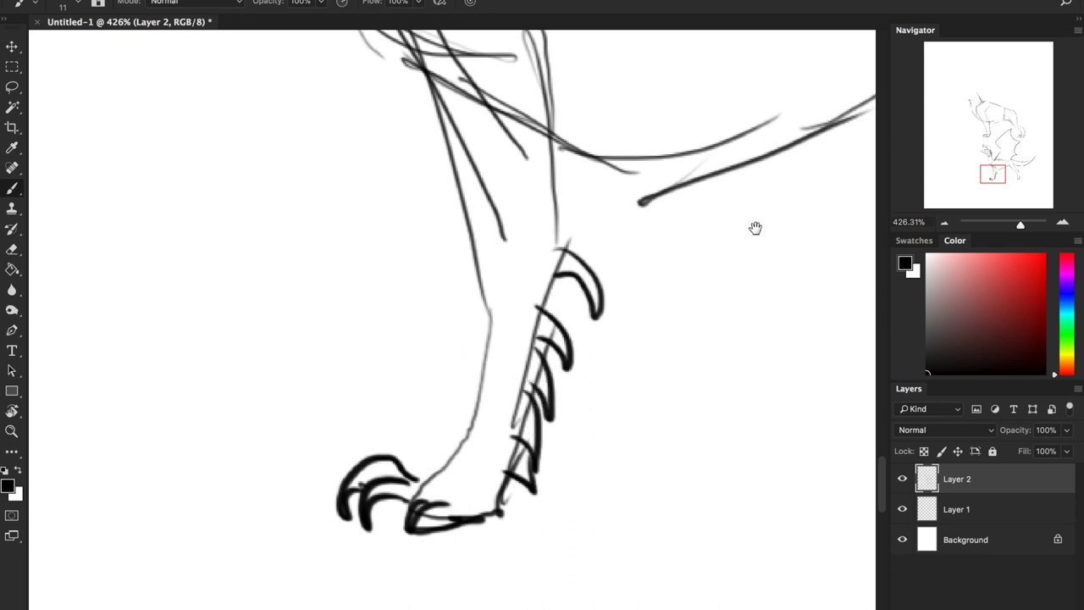
Handwrite the label "Nergigante" under the dragon's belly, between its front and hind legs
left_click_drag(753, 234, 469, 181)
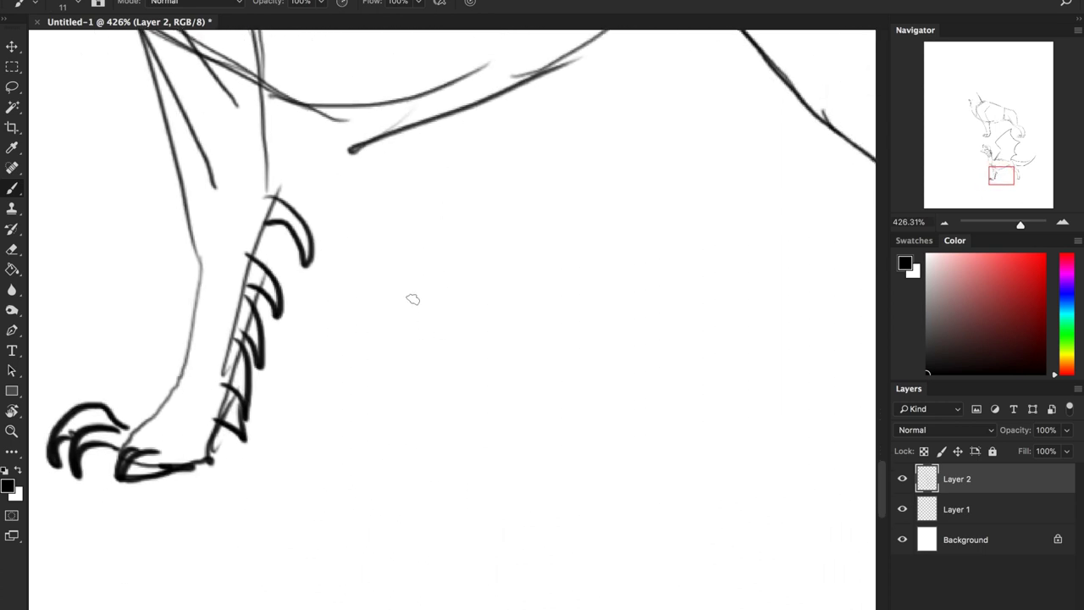
mouse_move(412, 298)
left_mouse_down()
mouse_move(414, 369)
mouse_move(441, 294)
left_mouse_up()
mouse_move(458, 346)
left_mouse_down()
mouse_move(476, 362)
mouse_move(505, 327)
mouse_move(515, 392)
left_mouse_up()
left_click_drag(556, 328, 557, 360)
left_click(554, 310)
left_click_drag(605, 335, 574, 397)
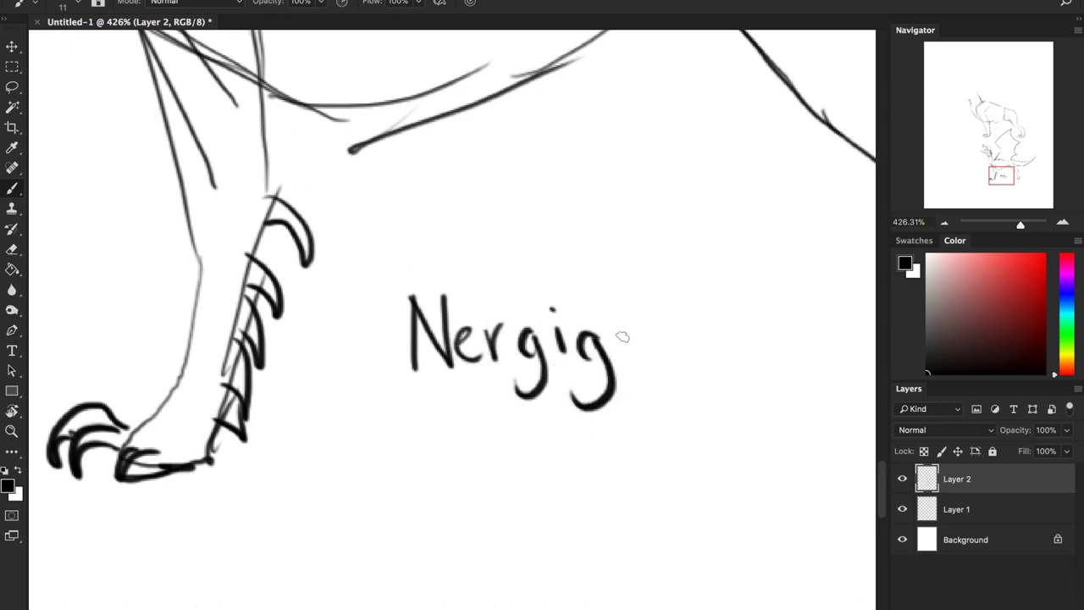
mouse_move(637, 332)
left_mouse_down()
mouse_move(643, 362)
mouse_move(676, 354)
left_mouse_up()
left_click_drag(687, 279, 693, 347)
mouse_move(674, 309)
left_mouse_down()
mouse_move(693, 307)
mouse_move(754, 347)
left_mouse_up()
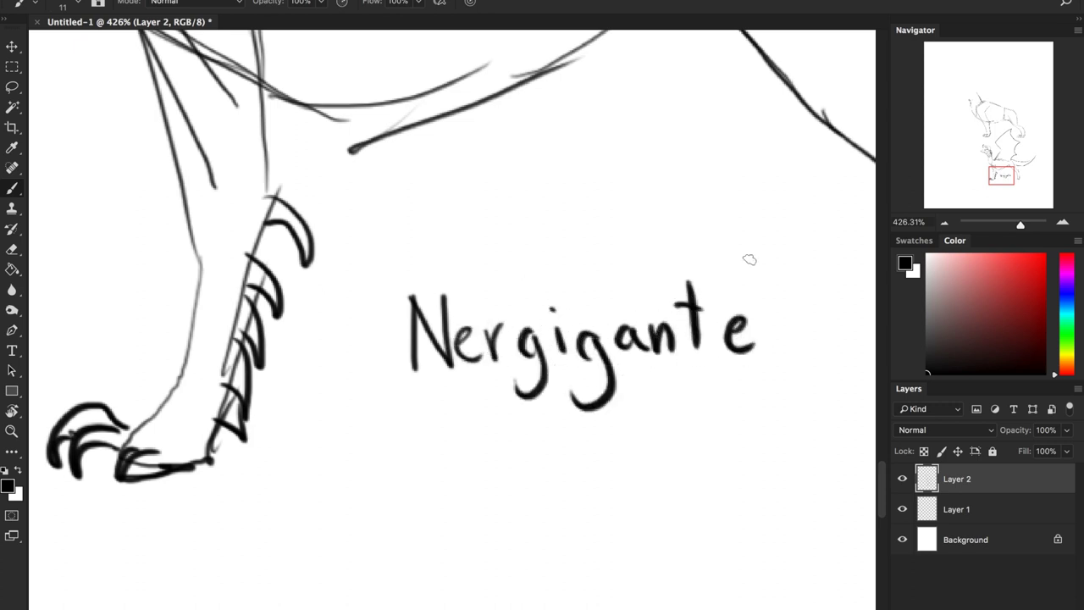
Continue the spikes up the back of the dragon's upper front leg and along the front of its belly
left_click_drag(605, 167, 657, 305)
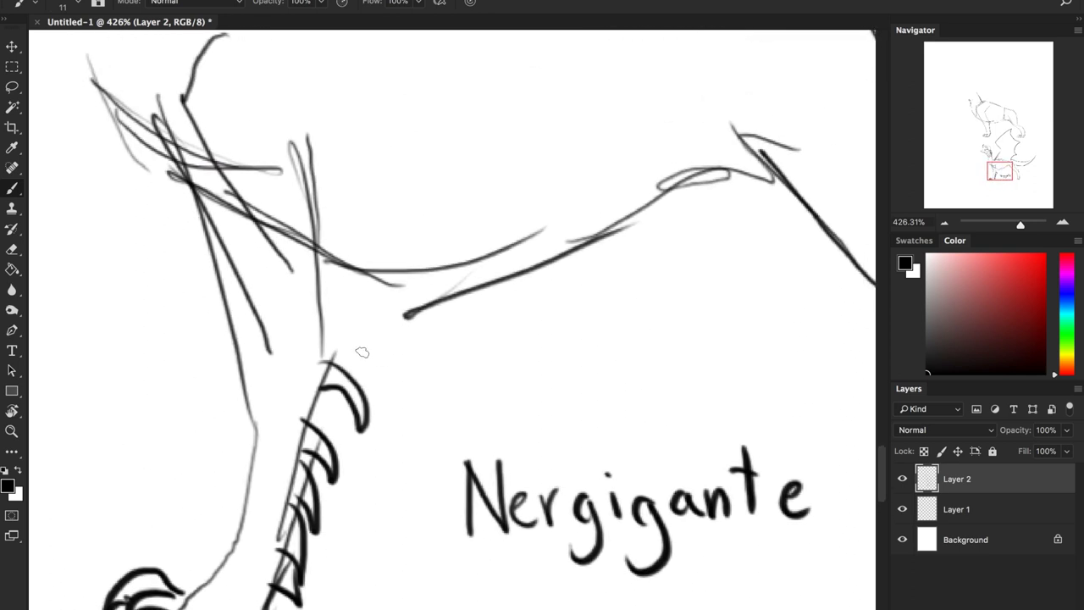
mouse_move(362, 352)
left_mouse_down()
mouse_move(331, 322)
mouse_move(322, 204)
mouse_move(367, 243)
mouse_move(366, 269)
mouse_move(389, 261)
mouse_move(441, 316)
mouse_move(479, 297)
mouse_move(514, 234)
left_mouse_up()
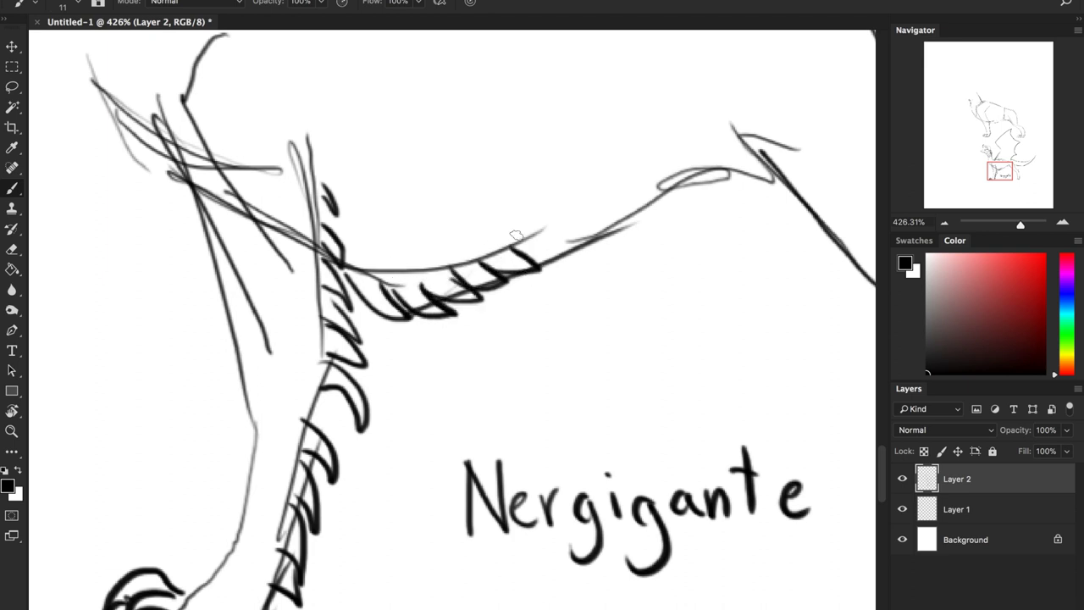
left_click_drag(537, 270, 540, 235)
Draw thick curved claws on the dragon's hind foot and reinforce the lines around its heel
mouse_move(721, 273)
left_mouse_down()
mouse_move(564, 215)
mouse_move(381, 189)
left_mouse_up()
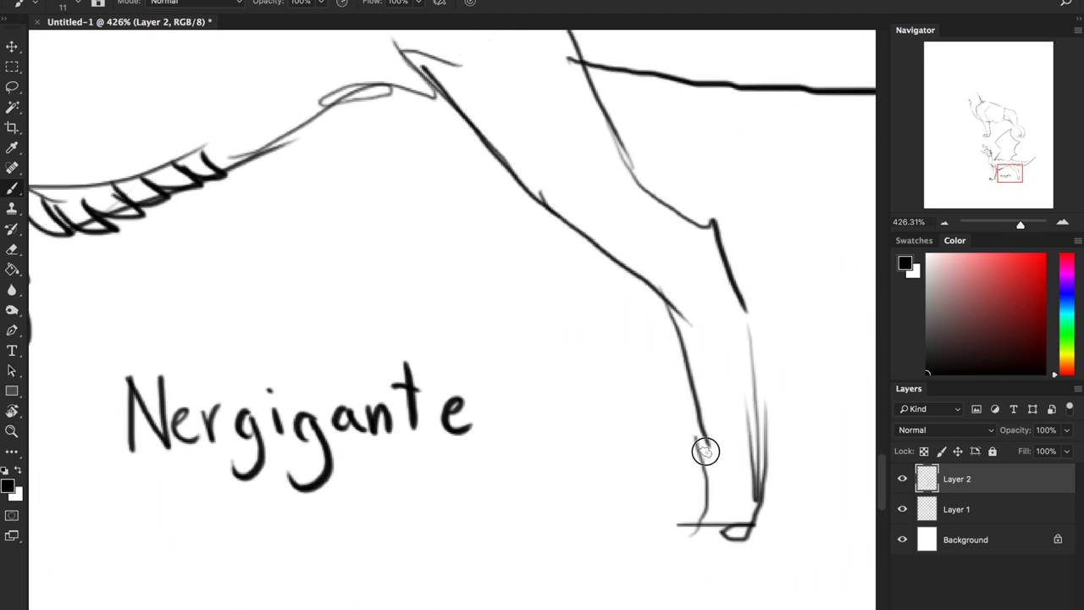
mouse_move(705, 453)
left_mouse_down()
mouse_move(615, 513)
mouse_move(652, 484)
mouse_move(658, 530)
left_mouse_up()
mouse_move(657, 530)
left_mouse_down()
mouse_move(703, 492)
mouse_move(758, 480)
left_mouse_up()
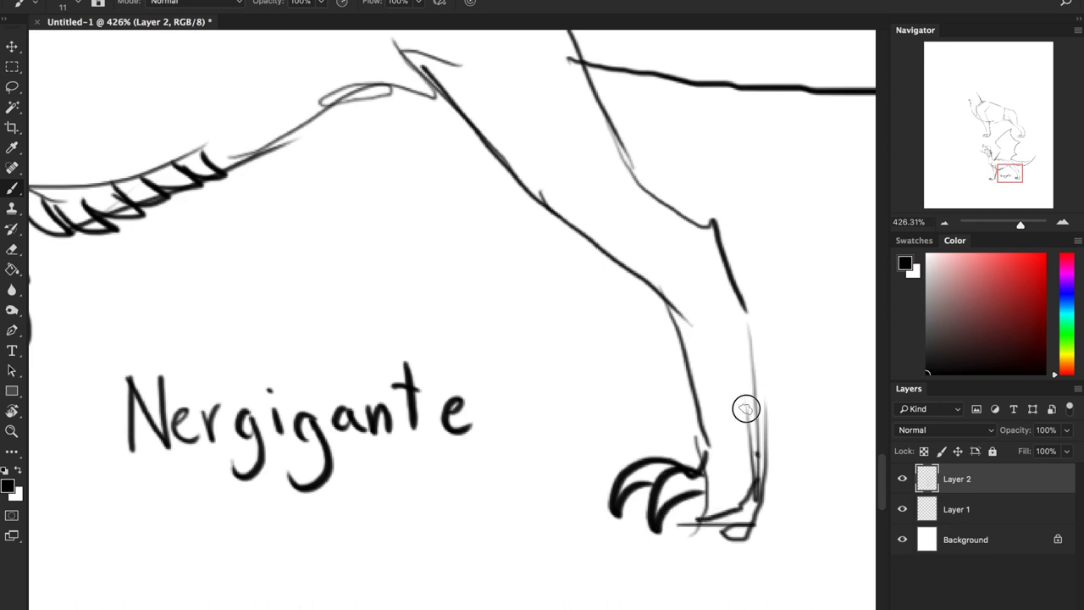
left_click_drag(457, 208, 716, 326)
key("z")
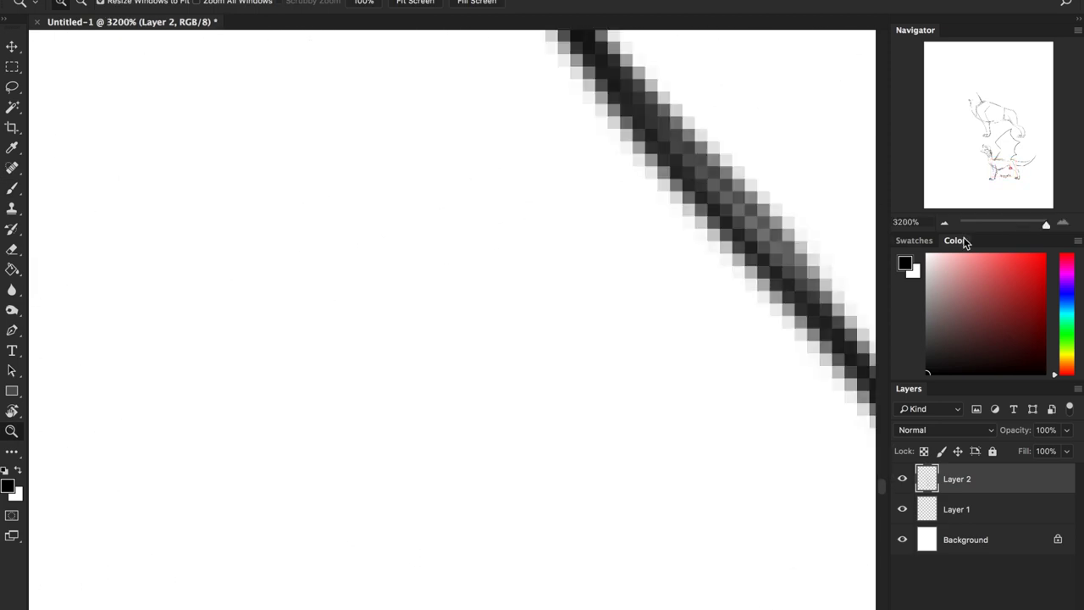
left_click_drag(1045, 223, 1007, 224)
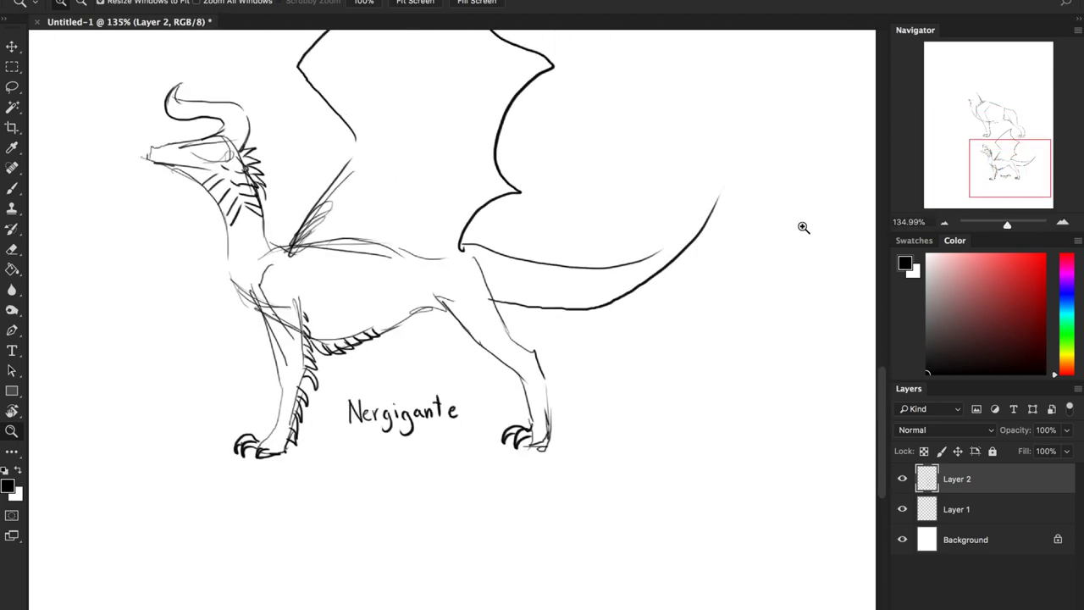
Draw a jagged row of tall pointed spikes along the upper edge of the dragon's tail end, closing at its tip
key("b")
mouse_move(612, 264)
left_mouse_down()
mouse_move(646, 251)
mouse_move(794, 91)
mouse_move(661, 278)
left_mouse_up()
mouse_move(555, 240)
left_mouse_down()
mouse_move(661, 324)
mouse_move(643, 318)
left_mouse_up()
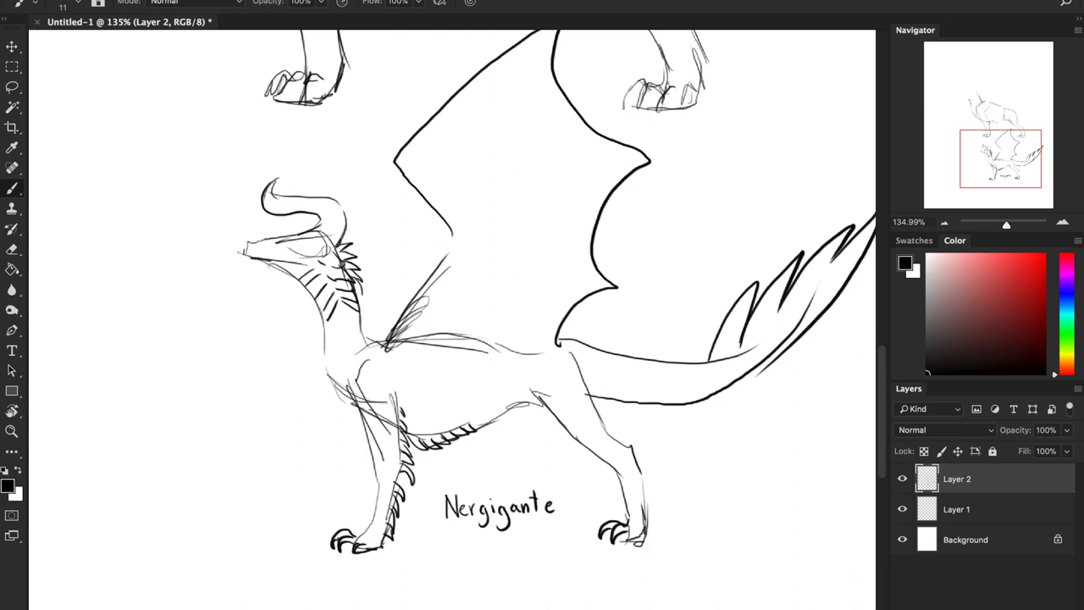
scroll(414, 399, "down", 3)
scroll(414, 399, "left", 3)
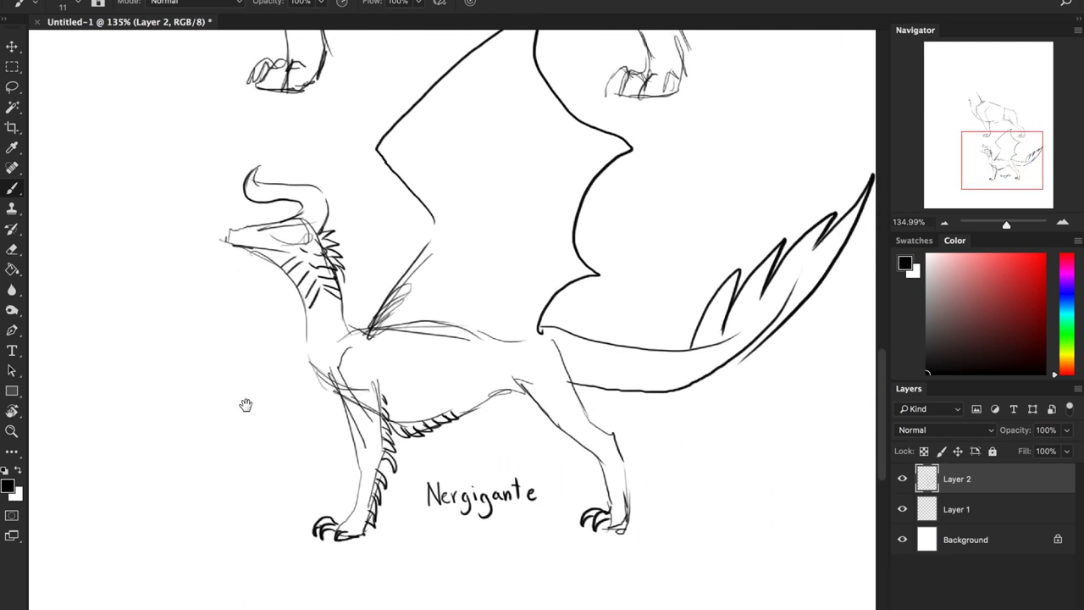
Lower Layer 2's opacity to 30% and add a new layer above it
left_click(1066, 429)
left_click_drag(1048, 450, 1015, 450)
left_click(1019, 608)
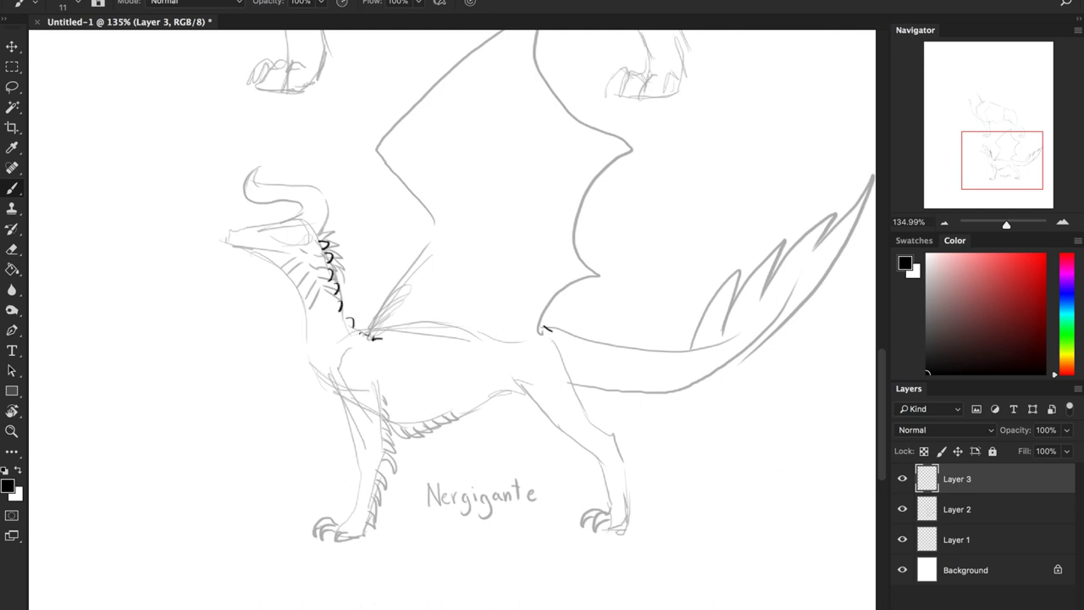
Sketch a slimmer tapering tail over the faded dragon, with small spines along its upper edge
mouse_move(544, 327)
left_mouse_down()
mouse_move(608, 351)
mouse_move(699, 348)
mouse_move(847, 263)
mouse_move(687, 378)
mouse_move(569, 387)
left_mouse_up()
left_click_drag(579, 340, 679, 354)
left_click_drag(681, 358, 800, 299)
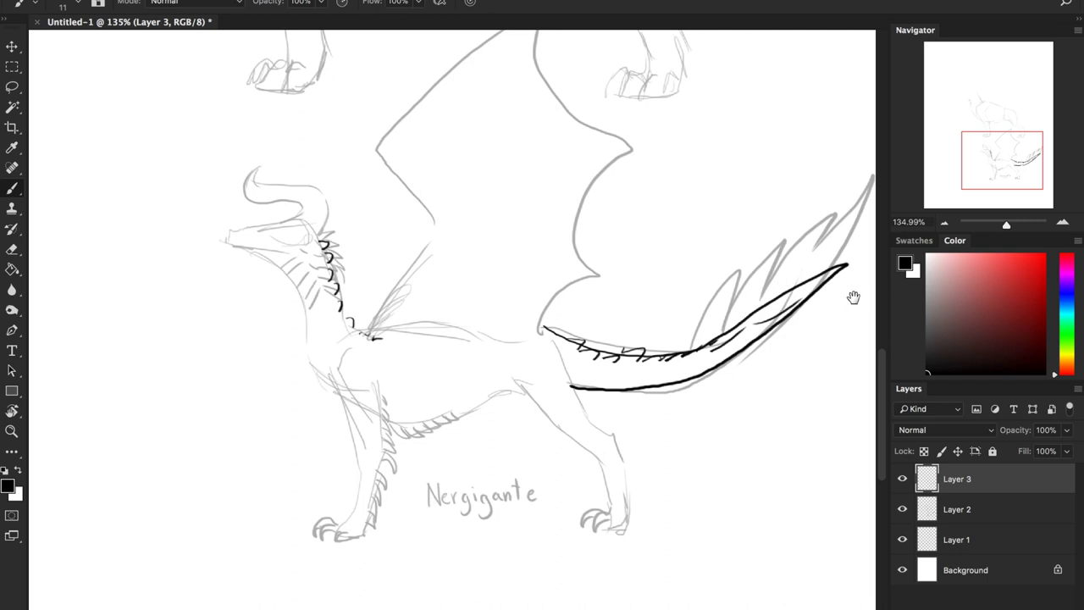
Fade Layer 2 further by reducing its opacity, and make Layer 3 the active layer again
mouse_move(794, 347)
left_mouse_down()
mouse_move(715, 298)
mouse_move(720, 412)
mouse_move(685, 426)
mouse_move(688, 440)
left_mouse_up()
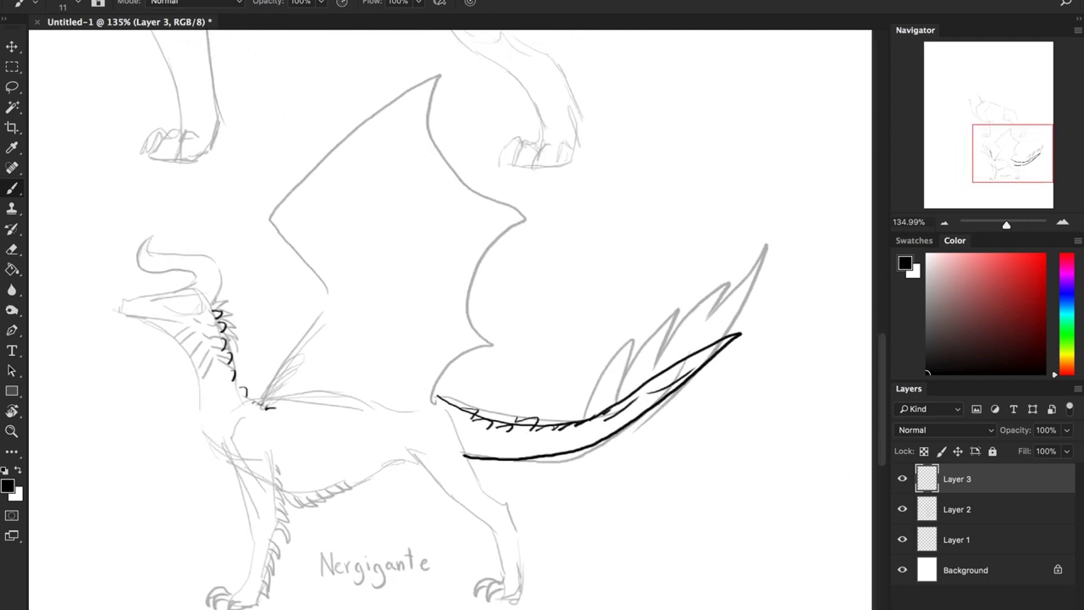
left_click(957, 509)
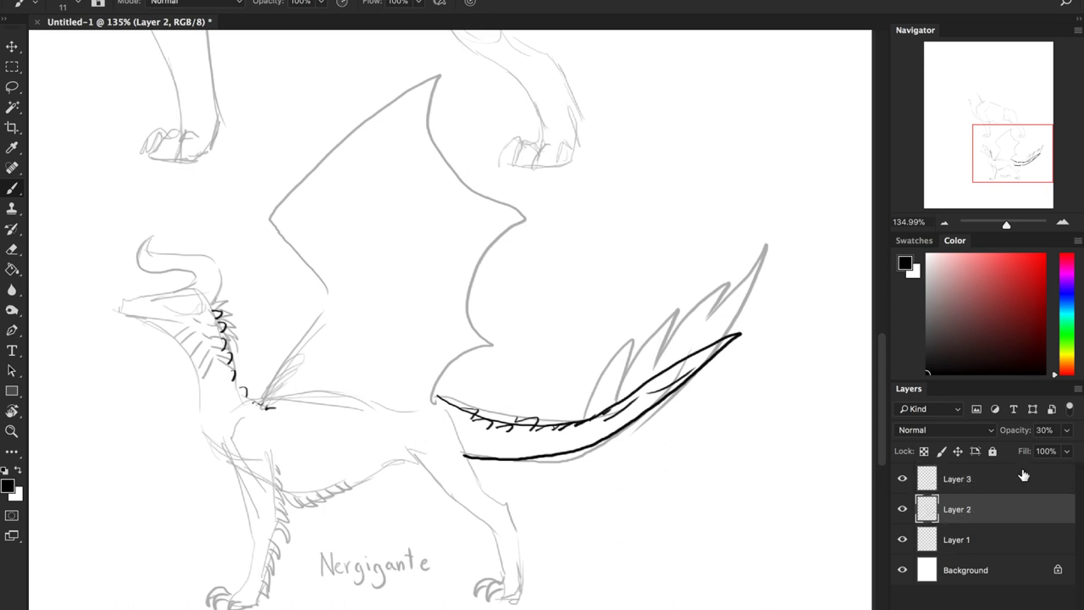
left_click(1067, 430)
left_click_drag(1074, 447, 1019, 447)
left_click(991, 480)
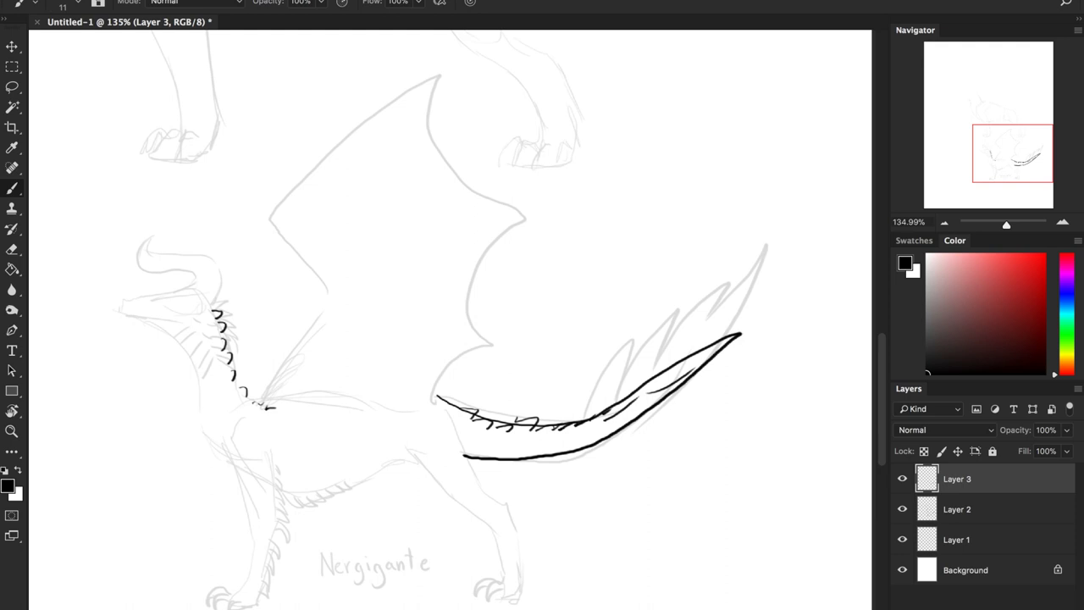
Draw a large forked fin around the tail end, with a long upper lobe and a shorter lower lobe
mouse_move(584, 418)
left_mouse_down()
mouse_move(708, 297)
mouse_move(848, 239)
mouse_move(767, 321)
mouse_move(740, 333)
left_mouse_up()
mouse_move(607, 438)
left_mouse_down()
mouse_move(809, 393)
mouse_move(729, 378)
left_mouse_up()
left_click_drag(764, 327, 734, 341)
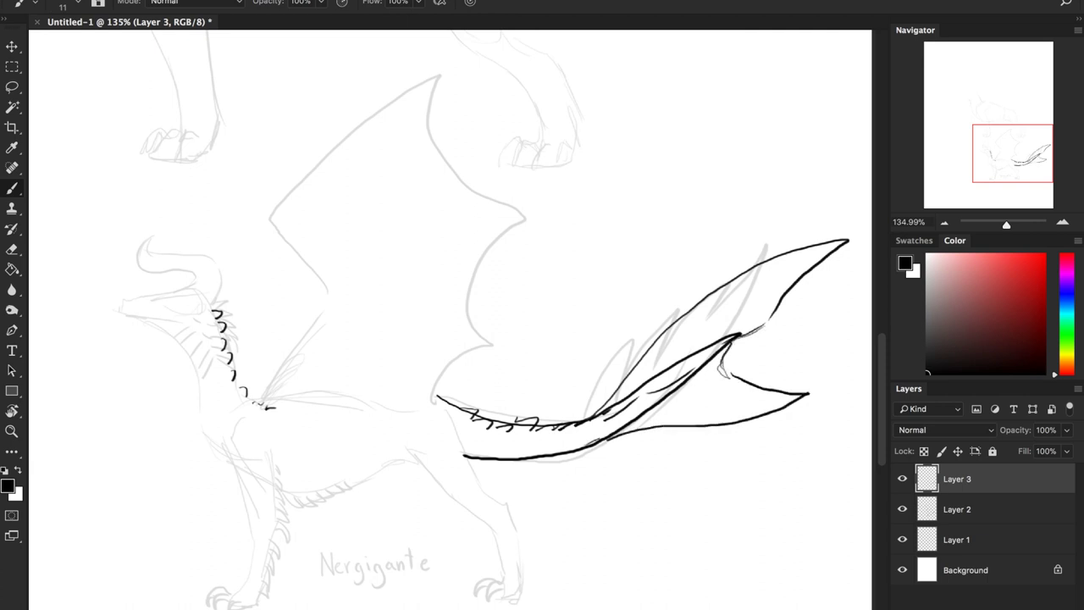
Outline the hind leg with its splayed clawed foot and add a webbed, ribbed fin behind the lower leg
left_click_drag(541, 310, 697, 232)
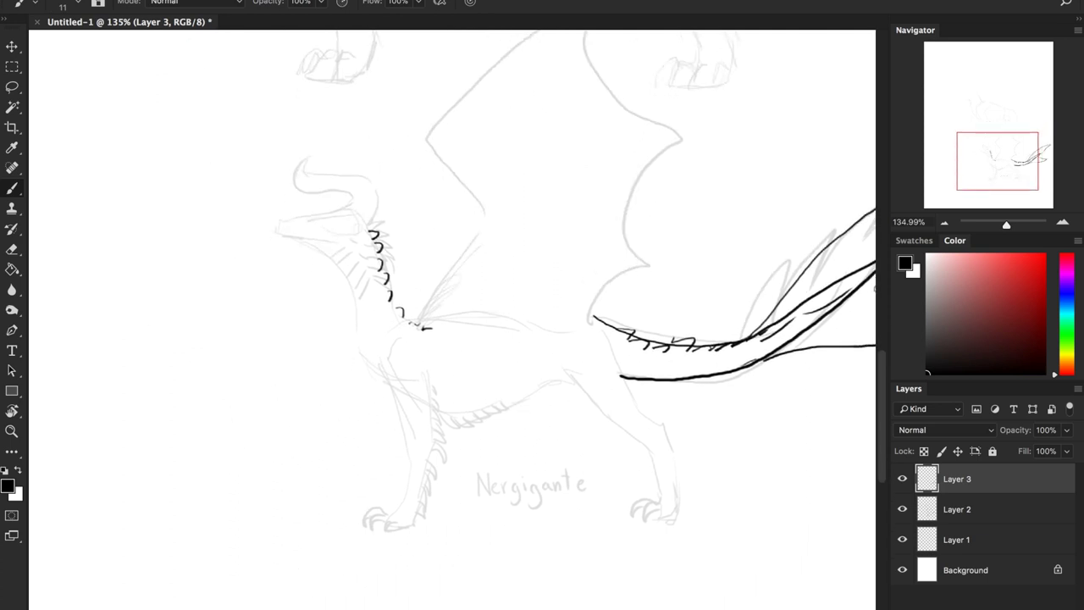
left_click_drag(558, 367, 613, 420)
mouse_move(612, 342)
left_mouse_down()
mouse_move(635, 410)
mouse_move(653, 418)
mouse_move(675, 471)
left_mouse_up()
mouse_move(599, 413)
left_mouse_down()
mouse_move(661, 498)
mouse_move(677, 490)
mouse_move(681, 499)
mouse_move(625, 510)
mouse_move(686, 524)
mouse_move(682, 505)
mouse_move(651, 509)
left_mouse_up()
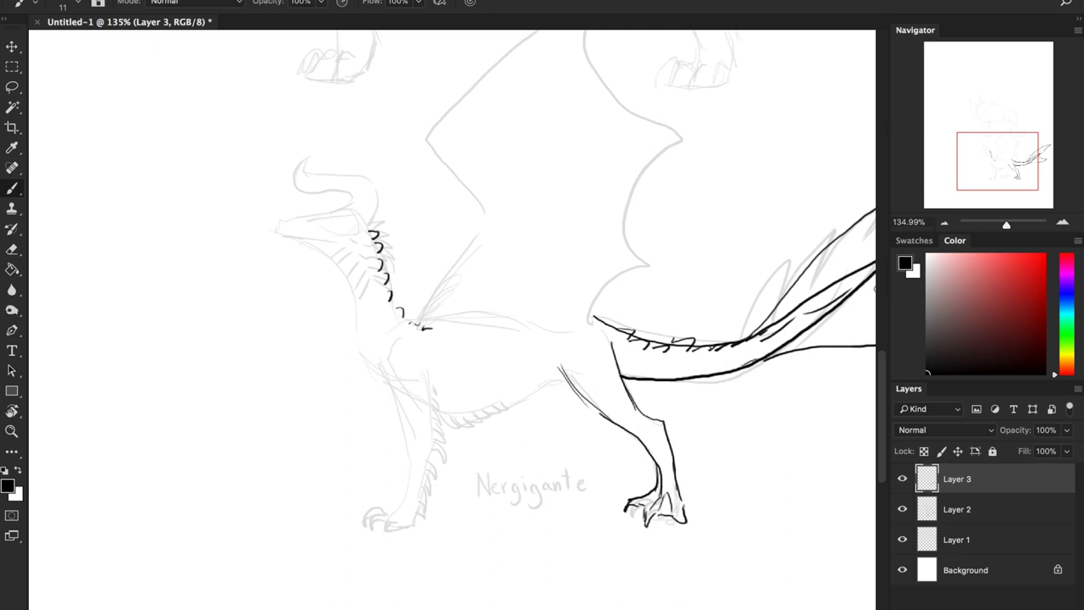
mouse_move(664, 421)
left_mouse_down()
mouse_move(703, 397)
mouse_move(691, 453)
left_mouse_up()
left_click_drag(700, 399, 677, 491)
Draw a long narrow wing swept back to a point from the shoulders, and trace the belly line
mouse_move(650, 327)
left_mouse_down()
mouse_move(540, 416)
mouse_move(558, 457)
left_mouse_up()
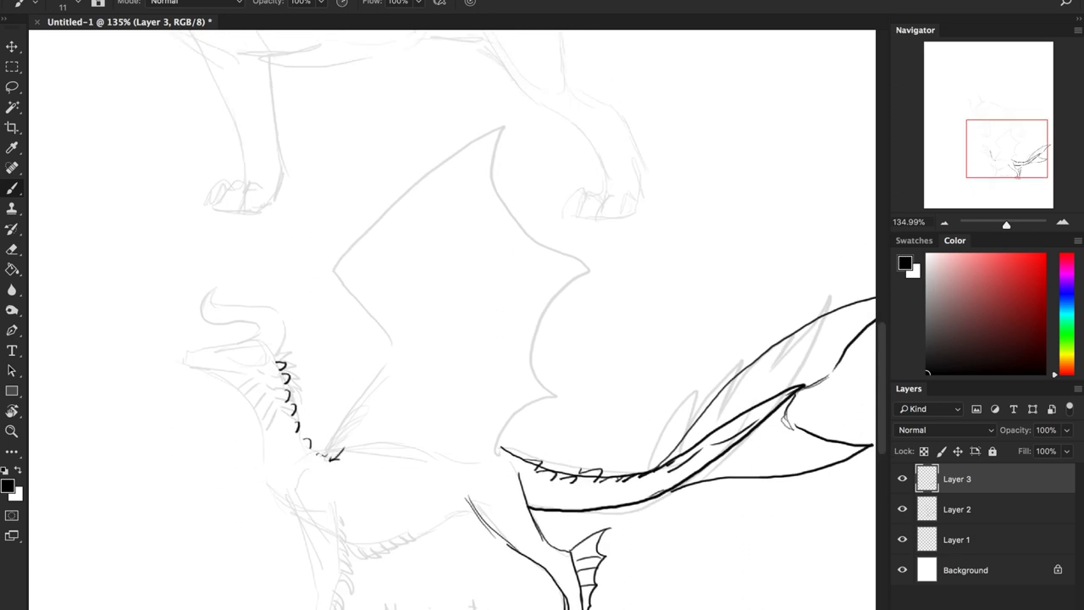
mouse_move(332, 456)
left_mouse_down()
mouse_move(405, 286)
mouse_move(692, 203)
mouse_move(467, 356)
mouse_move(465, 464)
mouse_move(520, 453)
left_mouse_up()
left_click_drag(508, 427, 544, 311)
mouse_move(373, 419)
left_mouse_down()
mouse_move(452, 432)
mouse_move(512, 390)
left_mouse_up()
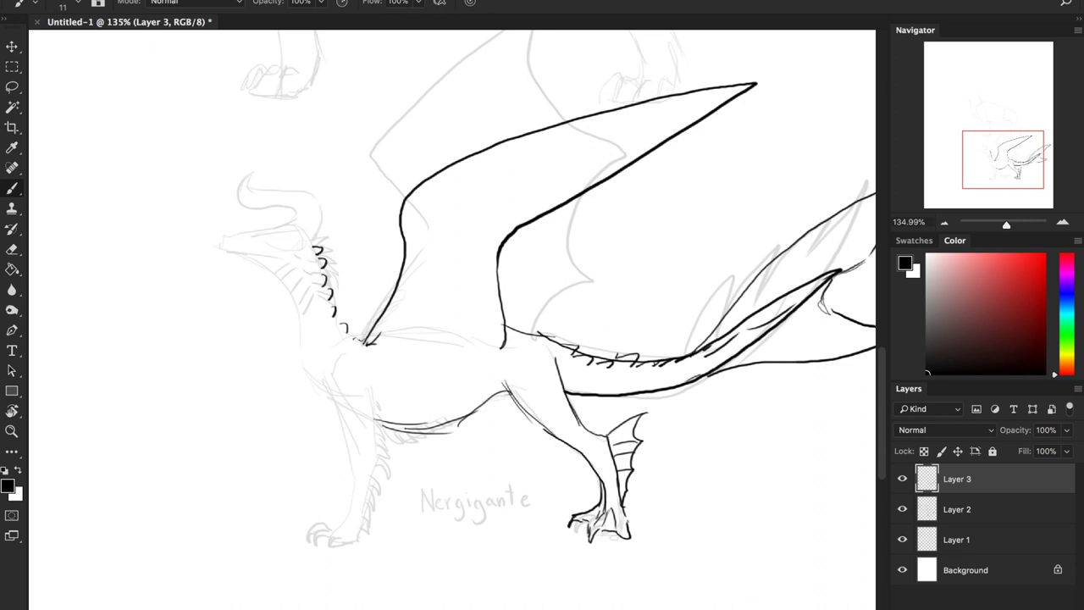
Draw the neck front and a smooth fish-like head with a round eye, gill lines and a backward-pointing crest
mouse_move(254, 254)
left_mouse_down()
mouse_move(278, 274)
mouse_move(299, 354)
left_mouse_up()
left_click_drag(290, 256, 303, 240)
mouse_move(288, 269)
left_mouse_down()
mouse_move(307, 251)
mouse_move(310, 261)
mouse_move(274, 222)
mouse_move(222, 231)
mouse_move(269, 230)
mouse_move(258, 234)
mouse_move(262, 259)
left_mouse_up()
mouse_move(218, 243)
left_mouse_down()
mouse_move(267, 260)
mouse_move(281, 224)
mouse_move(350, 220)
left_mouse_up()
left_click_drag(350, 220, 319, 246)
Draw the chest contour and the front leg over the faded guide
mouse_move(300, 354)
left_mouse_down()
mouse_move(314, 407)
mouse_move(331, 410)
left_mouse_up()
mouse_move(304, 378)
left_mouse_down()
mouse_move(341, 414)
mouse_move(356, 478)
left_mouse_up()
left_click_drag(349, 434, 353, 499)
mouse_move(376, 381)
left_mouse_down()
mouse_move(376, 498)
mouse_move(342, 529)
mouse_move(303, 538)
mouse_move(358, 552)
mouse_move(374, 447)
left_mouse_up()
left_click_drag(368, 386, 368, 430)
Hide Layer 3 and add a new layer above it, leaving the faded dragon guide visible
mouse_move(591, 298)
left_mouse_down()
mouse_move(525, 342)
mouse_move(503, 375)
mouse_move(522, 394)
left_mouse_up()
key("z")
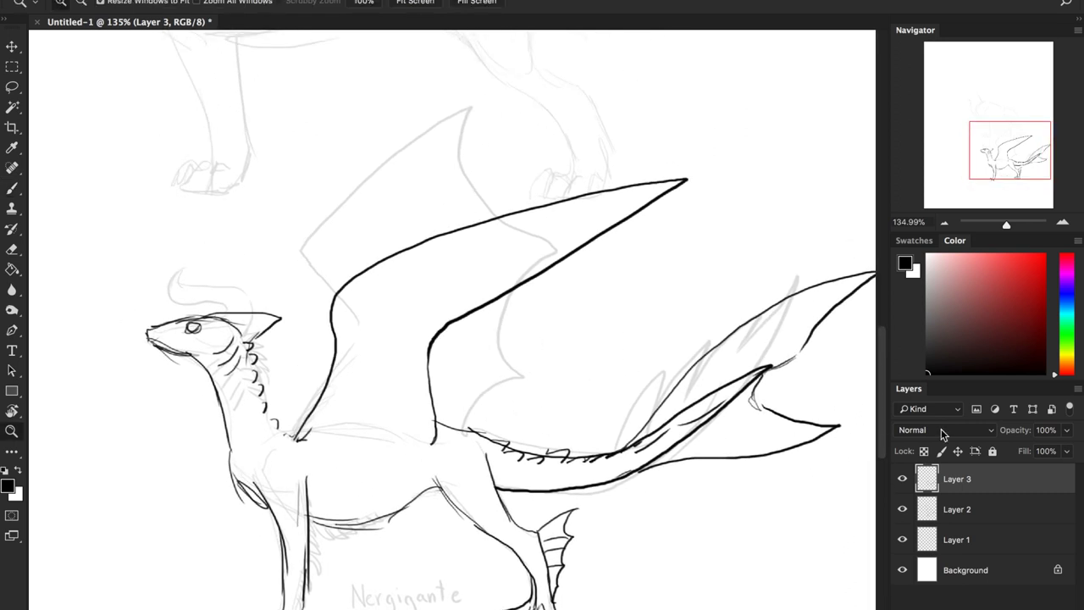
left_click(902, 478)
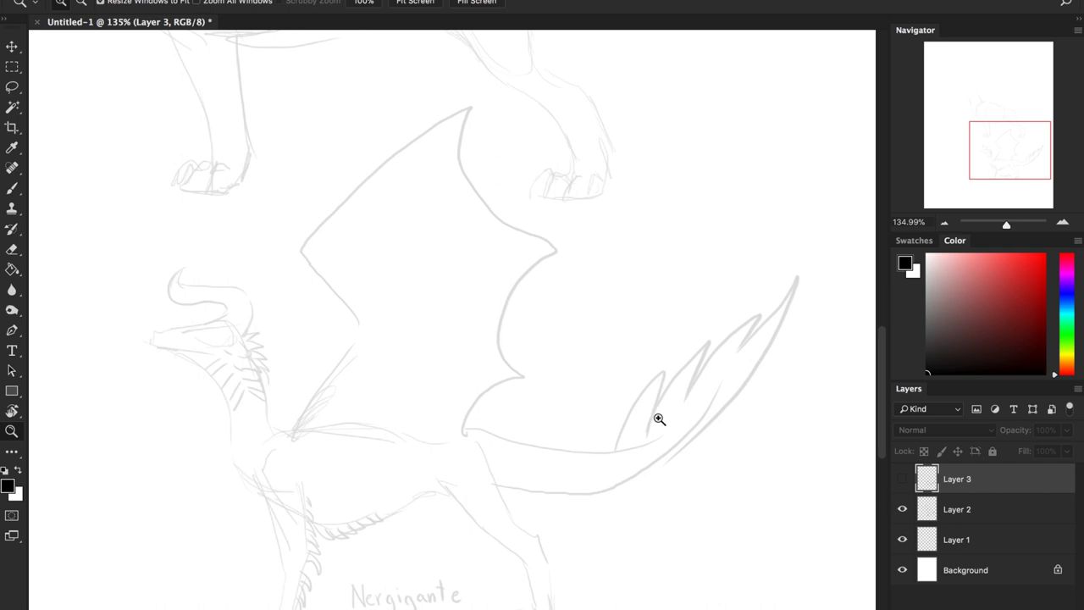
key("v")
key("b")
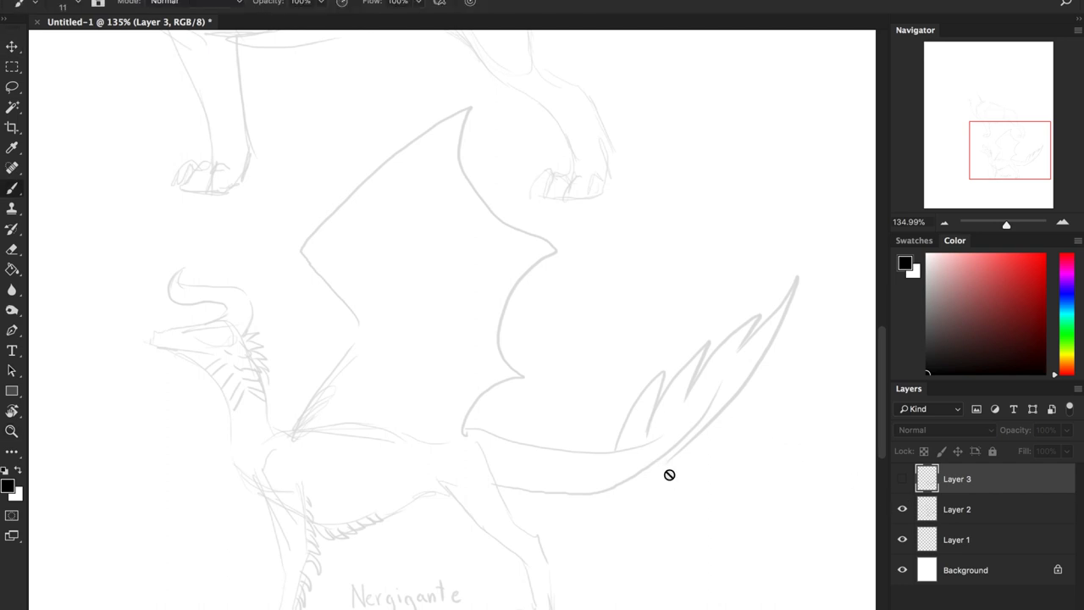
left_click(902, 478)
left_click_drag(393, 342, 387, 281)
key("ctrl+shift+alt+n")
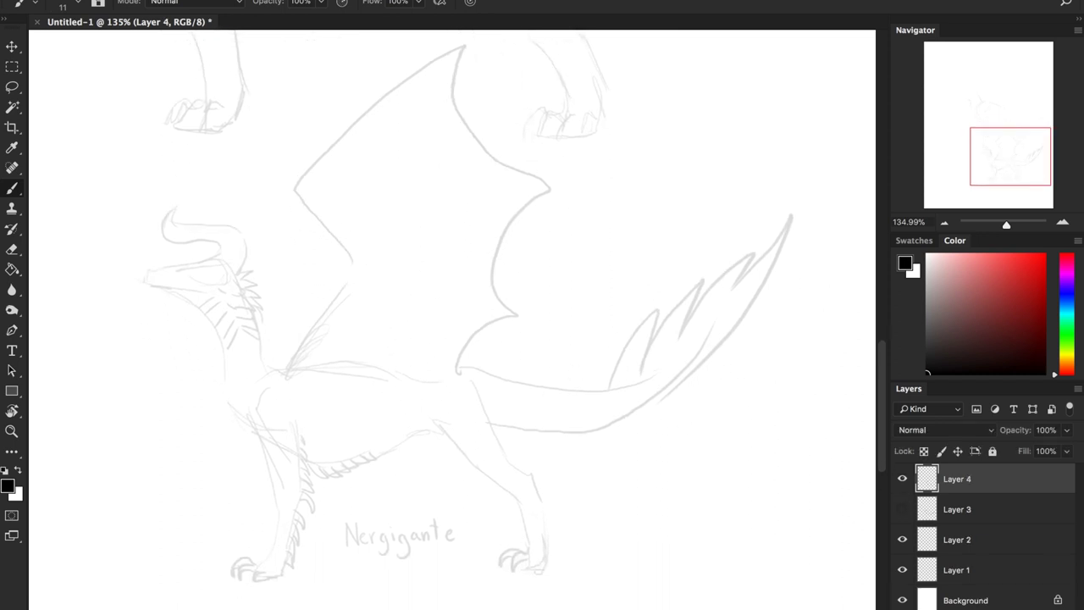
Draw a narrow, pointed beak-like head and a curved neck running down to the chest
scroll(382, 319, "left", 5)
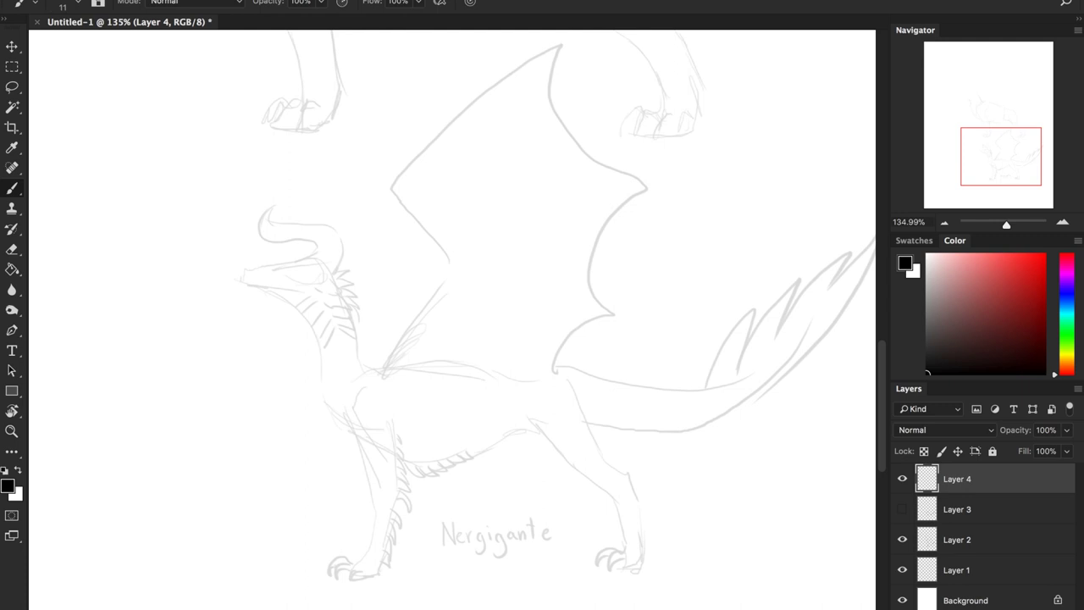
mouse_move(301, 251)
left_mouse_down()
mouse_move(215, 268)
mouse_move(280, 278)
left_mouse_up()
mouse_move(261, 280)
left_mouse_down()
mouse_move(306, 253)
mouse_move(286, 290)
left_mouse_up()
left_click_drag(215, 273, 305, 288)
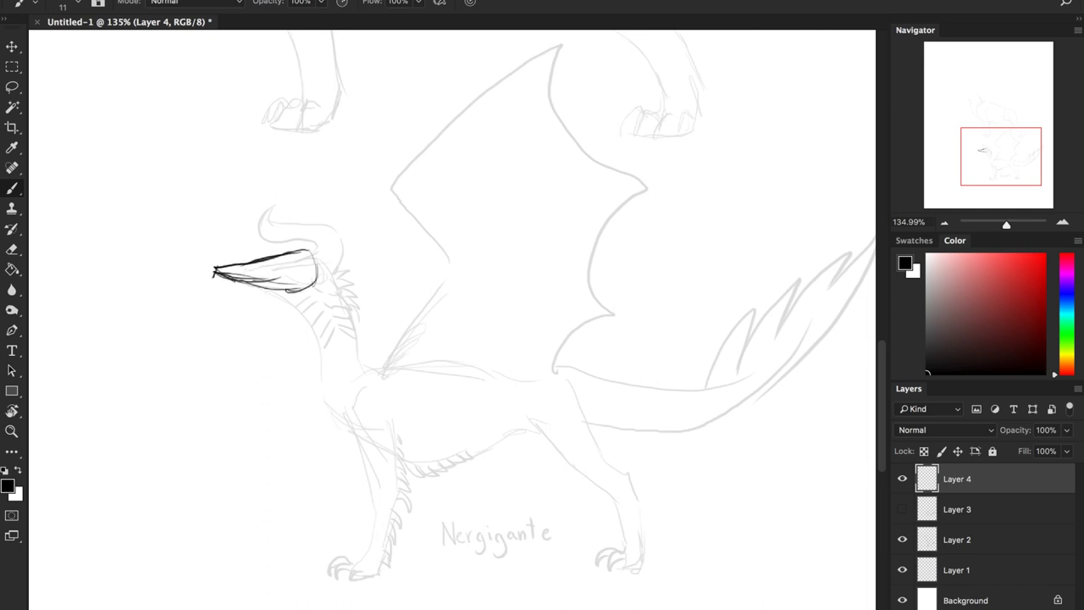
mouse_move(301, 250)
left_mouse_down()
mouse_move(337, 278)
mouse_move(347, 364)
mouse_move(360, 381)
left_mouse_up()
mouse_move(283, 294)
left_mouse_down()
mouse_move(325, 353)
mouse_move(321, 416)
mouse_move(362, 453)
left_mouse_up()
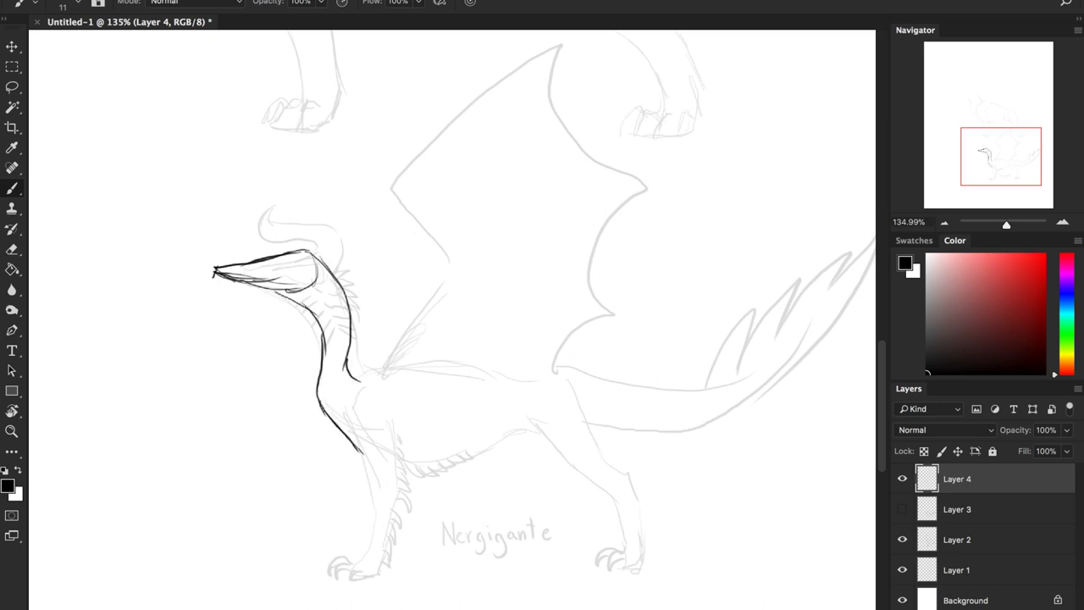
Draw a large bird-like wing with a bent leading edge and a row of long separate feathers along its trailing edge
mouse_move(359, 380)
left_mouse_down()
mouse_move(384, 373)
mouse_move(453, 269)
left_mouse_up()
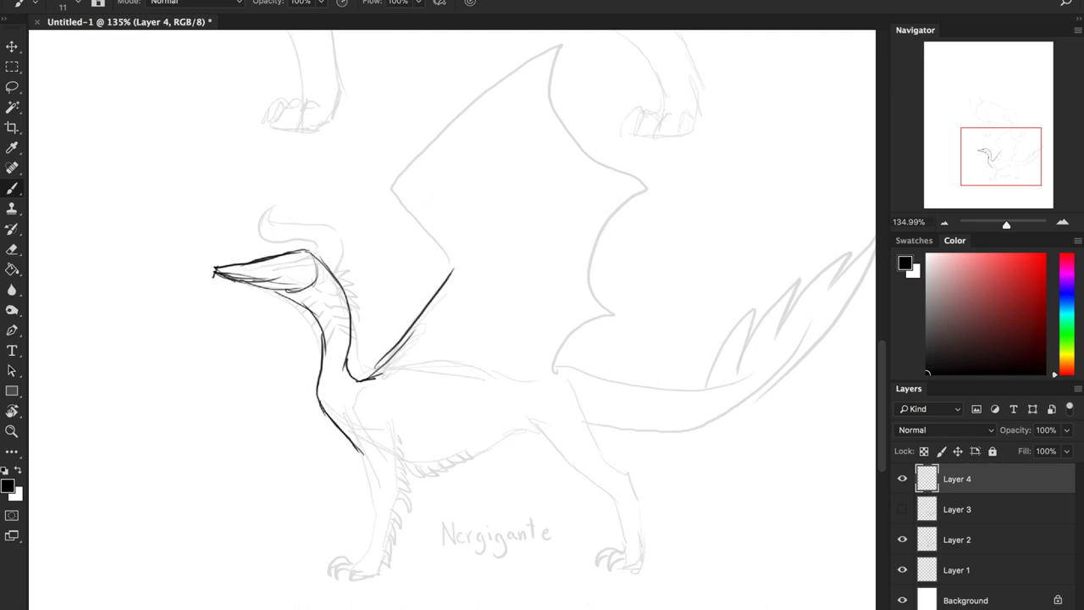
mouse_move(400, 195)
left_mouse_down()
mouse_move(382, 166)
mouse_move(518, 122)
mouse_move(802, 94)
mouse_move(542, 149)
mouse_move(738, 124)
mouse_move(550, 151)
mouse_move(710, 154)
left_mouse_up()
mouse_move(710, 153)
left_mouse_down()
mouse_move(633, 177)
mouse_move(570, 175)
mouse_move(676, 181)
mouse_move(533, 176)
mouse_move(666, 209)
left_mouse_up()
mouse_move(667, 210)
left_mouse_down()
mouse_move(547, 200)
mouse_move(661, 246)
left_mouse_up()
mouse_move(661, 245)
left_mouse_down()
mouse_move(599, 254)
mouse_move(640, 259)
left_mouse_up()
mouse_move(640, 259)
left_mouse_down()
mouse_move(547, 247)
mouse_move(626, 290)
mouse_move(556, 281)
mouse_move(615, 315)
mouse_move(513, 315)
mouse_move(581, 327)
left_mouse_up()
mouse_move(581, 327)
left_mouse_down()
mouse_move(503, 339)
mouse_move(557, 347)
left_mouse_up()
mouse_move(558, 349)
left_mouse_down()
mouse_move(516, 364)
mouse_move(559, 373)
left_mouse_up()
left_click_drag(559, 375, 525, 382)
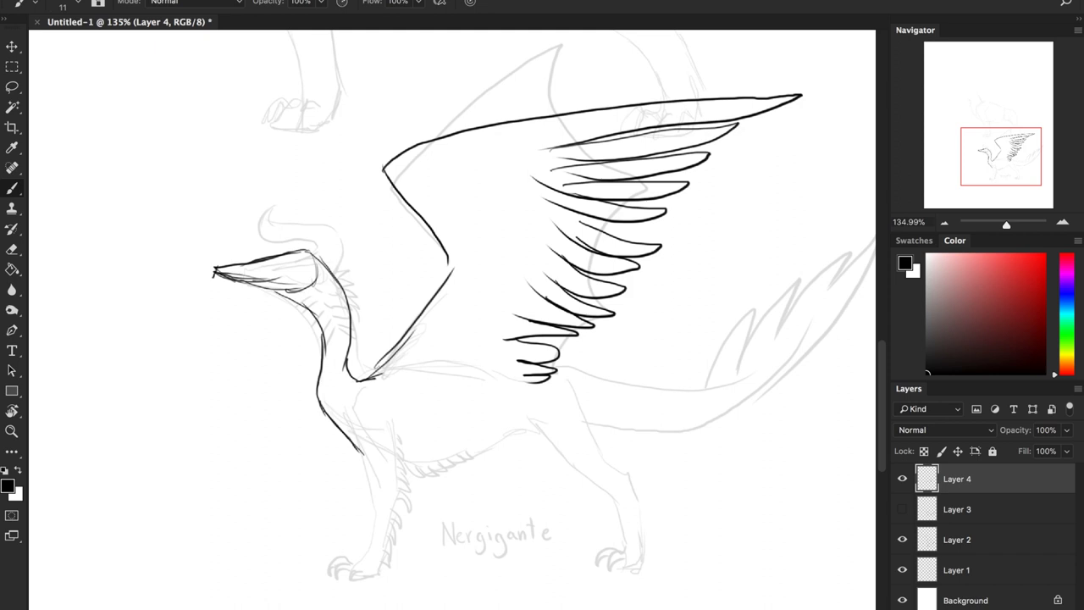
Add a crest of pointed feathers sweeping back from the top and rear of the head
mouse_move(286, 252)
left_mouse_down()
mouse_move(363, 211)
mouse_move(322, 254)
left_mouse_up()
mouse_move(322, 254)
left_mouse_down()
mouse_move(351, 259)
mouse_move(336, 259)
left_mouse_up()
mouse_move(369, 307)
left_mouse_down()
mouse_move(332, 268)
mouse_move(362, 320)
left_mouse_up()
Draw the slender front leg with curved talons, plus a second leg line beside it
left_click_drag(363, 451, 373, 474)
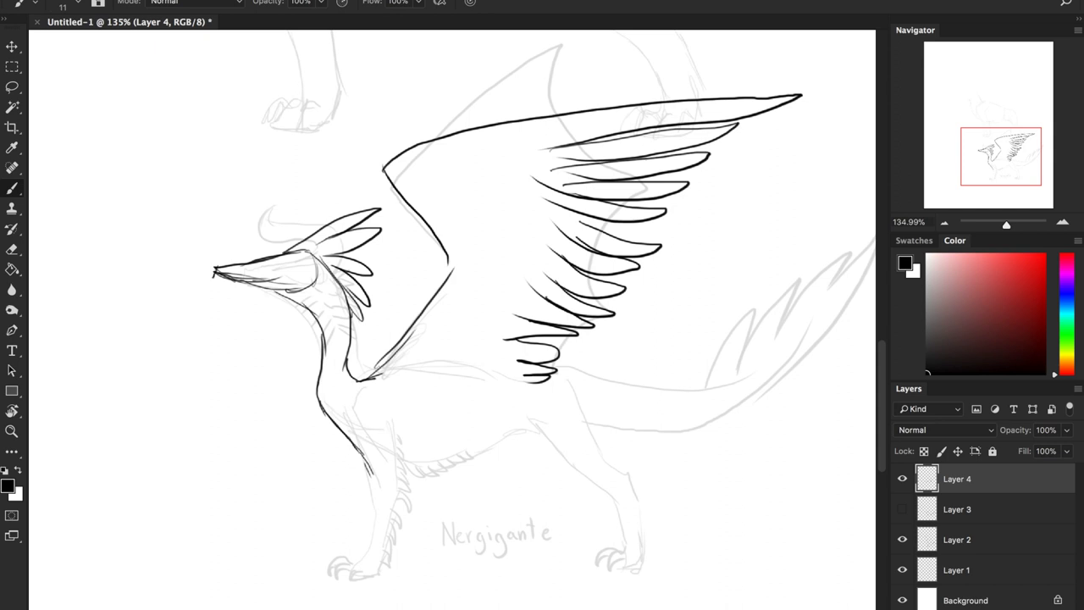
left_click_drag(350, 415, 374, 516)
mouse_move(361, 440)
left_mouse_down()
mouse_move(374, 559)
mouse_move(337, 596)
mouse_move(373, 599)
mouse_move(387, 583)
left_mouse_up()
left_click_drag(392, 520, 383, 586)
left_click_drag(398, 442, 388, 572)
left_click_drag(393, 457, 384, 552)
left_click_drag(391, 424, 383, 562)
left_click_drag(342, 429, 364, 495)
left_click_drag(364, 494, 366, 511)
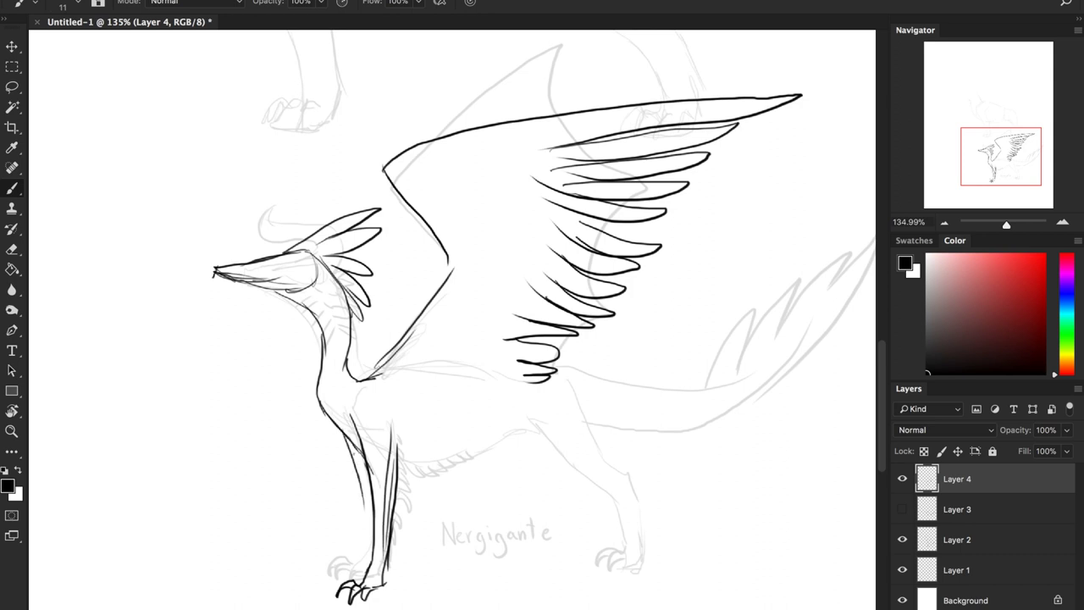
left_click_drag(354, 454, 369, 583)
Draw the arched belly line and the hind leg with its bent hock and clawed foot
mouse_move(404, 464)
left_mouse_down()
mouse_move(447, 461)
mouse_move(484, 432)
mouse_move(537, 417)
mouse_move(569, 468)
left_mouse_up()
left_click_drag(530, 413, 580, 467)
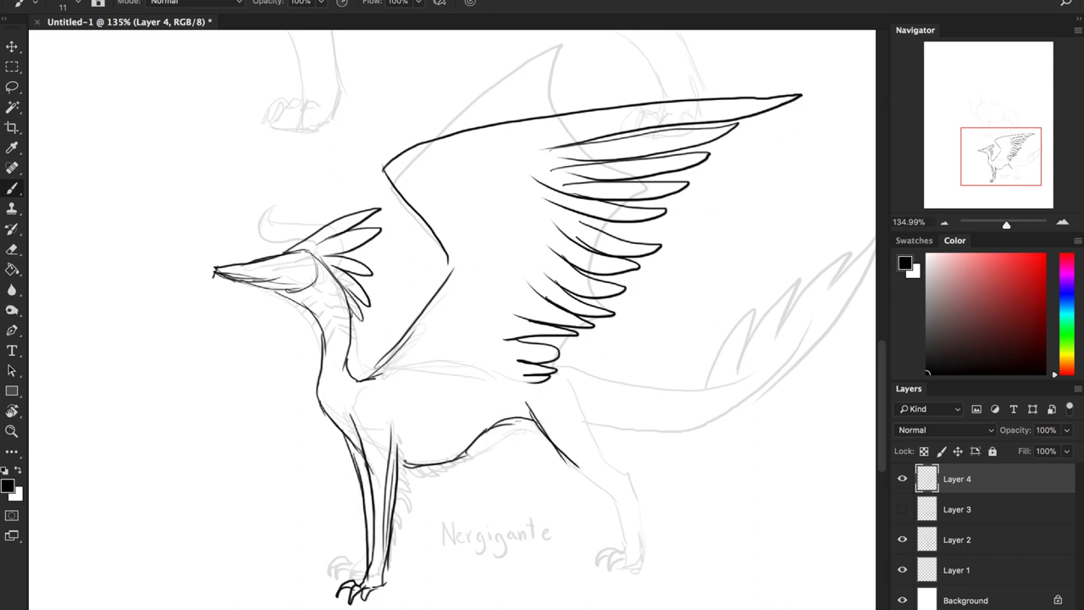
left_click_drag(571, 387, 633, 495)
mouse_move(569, 464)
left_mouse_down()
mouse_move(606, 489)
mouse_move(632, 537)
left_mouse_up()
mouse_move(628, 475)
left_mouse_down()
mouse_move(649, 538)
mouse_move(603, 574)
mouse_move(621, 578)
mouse_move(640, 559)
mouse_move(645, 576)
left_mouse_up()
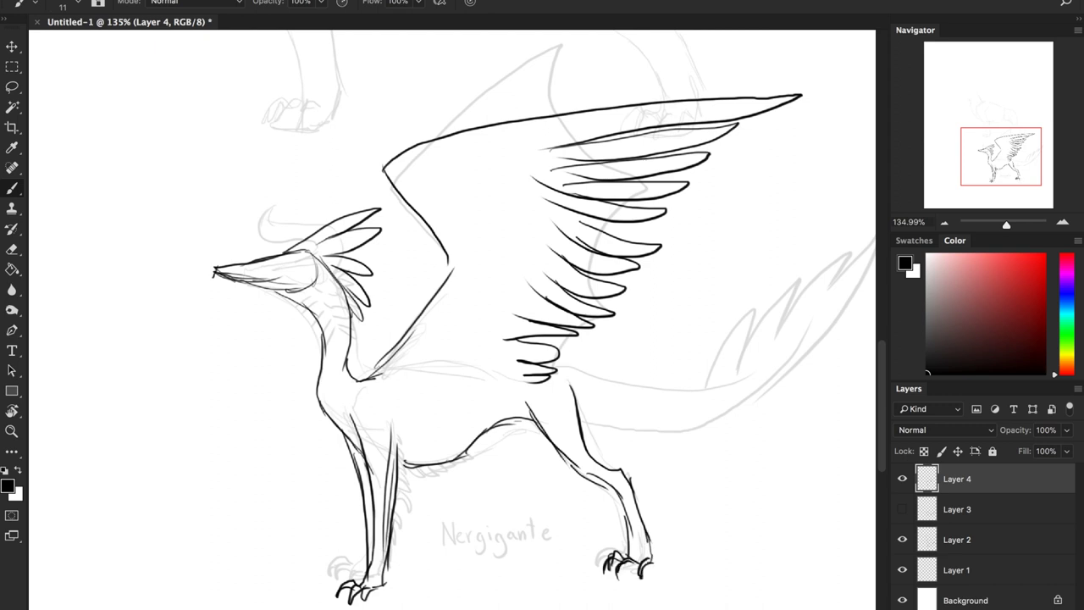
Draw the upper and lower edges of a slim tail curving upward from the hips
mouse_move(700, 380)
left_mouse_down()
mouse_move(567, 280)
mouse_move(449, 380)
left_mouse_up()
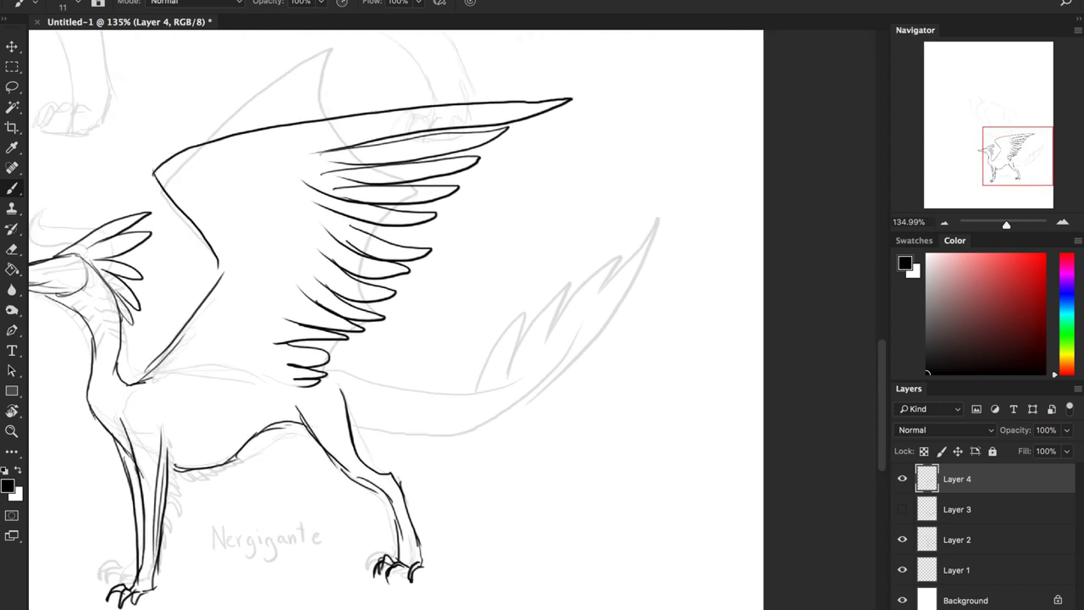
left_click_drag(330, 370, 615, 290)
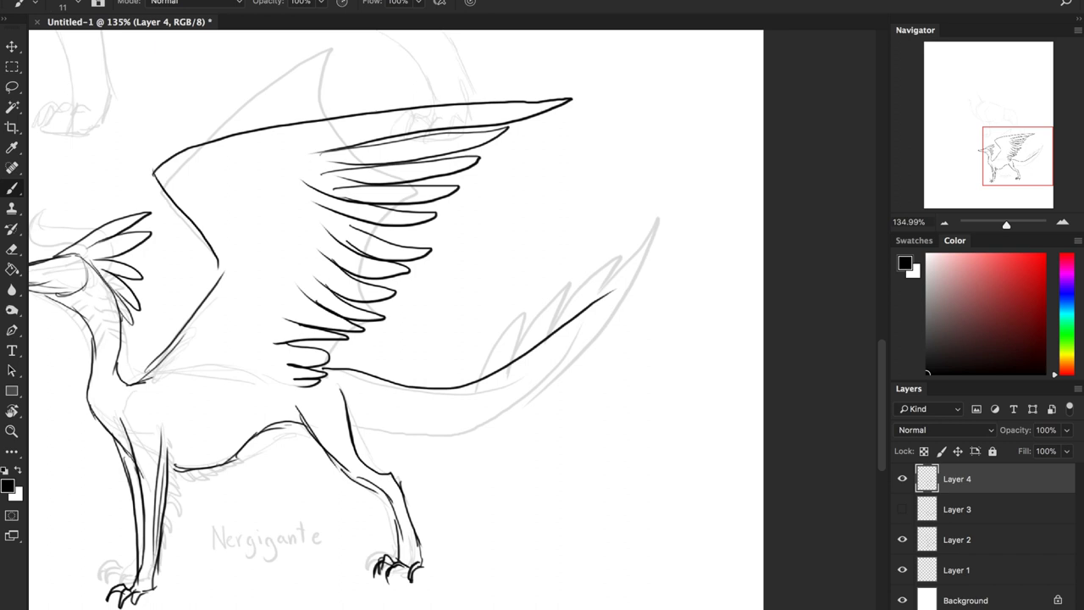
mouse_move(349, 413)
left_mouse_down()
mouse_move(469, 405)
mouse_move(530, 374)
mouse_move(586, 325)
mouse_move(660, 201)
left_mouse_up()
Add a fan of long pointed feathers around the end of the tail
left_click_drag(562, 325, 585, 269)
mouse_move(585, 269)
left_mouse_down()
mouse_move(581, 307)
mouse_move(620, 196)
left_mouse_up()
mouse_move(620, 197)
left_mouse_down()
mouse_move(600, 288)
mouse_move(657, 161)
left_mouse_up()
left_click_drag(657, 163, 619, 264)
mouse_move(641, 222)
left_mouse_down()
mouse_move(616, 299)
mouse_move(645, 303)
left_mouse_up()
mouse_move(645, 304)
left_mouse_down()
mouse_move(595, 318)
mouse_move(676, 261)
left_mouse_up()
mouse_move(674, 261)
left_mouse_down()
mouse_move(620, 296)
mouse_move(687, 208)
left_mouse_up()
left_click_drag(687, 209, 645, 257)
mouse_move(541, 377)
left_mouse_down()
mouse_move(720, 298)
mouse_move(624, 359)
left_mouse_up()
Add curved inner contour lines to the wing arm and draw a small angular eye on the head
left_click_drag(348, 287, 329, 344)
left_click_drag(368, 211, 370, 231)
left_click_drag(354, 169, 368, 212)
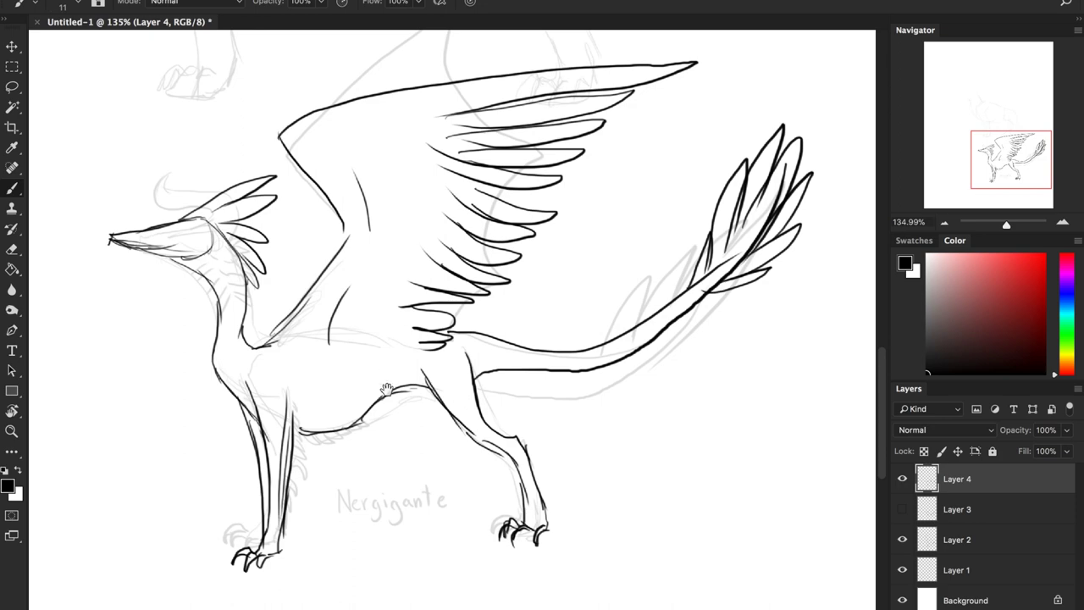
mouse_move(387, 389)
left_mouse_down()
mouse_move(551, 279)
mouse_move(399, 436)
mouse_move(569, 341)
left_mouse_up()
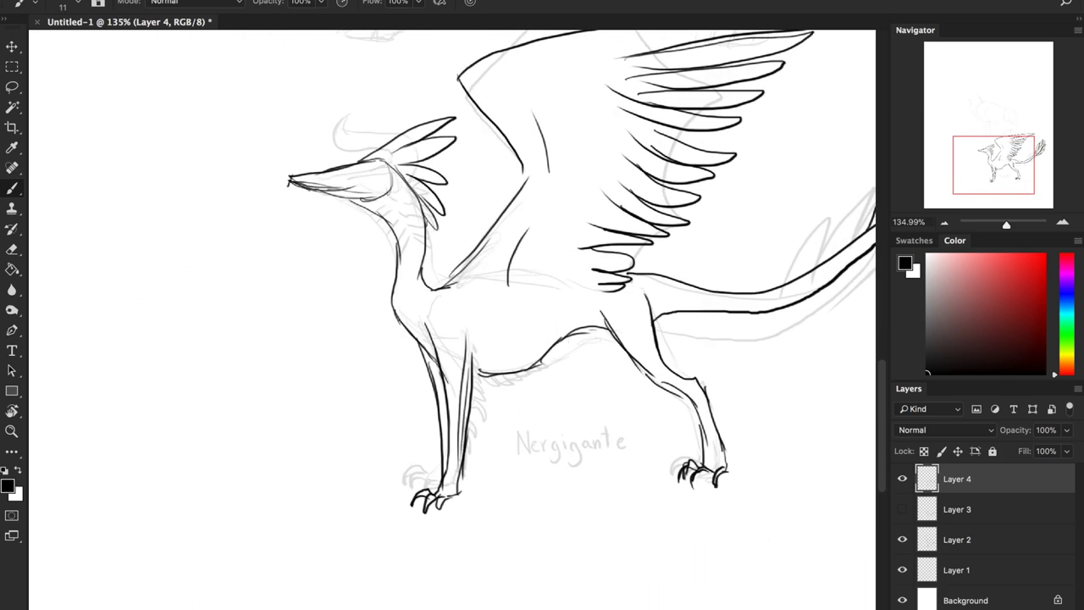
left_click_drag(358, 169, 359, 174)
Draw the far hind leg beneath the belly, stepping forward with its foot on the ground
mouse_move(617, 367)
left_mouse_down()
mouse_move(472, 242)
mouse_move(488, 233)
left_mouse_up()
mouse_move(405, 146)
left_mouse_down()
mouse_move(398, 208)
mouse_move(434, 256)
mouse_move(423, 284)
left_mouse_up()
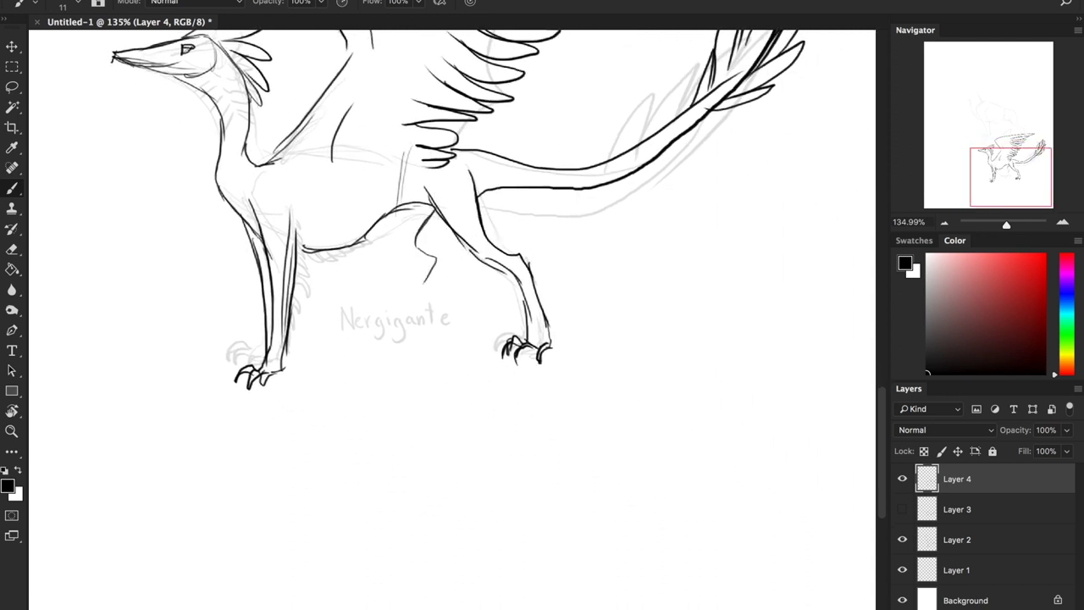
mouse_move(396, 207)
left_mouse_down()
mouse_move(410, 270)
mouse_move(398, 307)
left_mouse_up()
left_click_drag(435, 263, 403, 325)
mouse_move(401, 302)
left_mouse_down()
mouse_move(362, 347)
mouse_move(389, 348)
left_mouse_up()
Hide Layer 4 and add a new layer above it
mouse_move(664, 364)
left_mouse_down()
mouse_move(754, 467)
mouse_move(626, 456)
left_mouse_up()
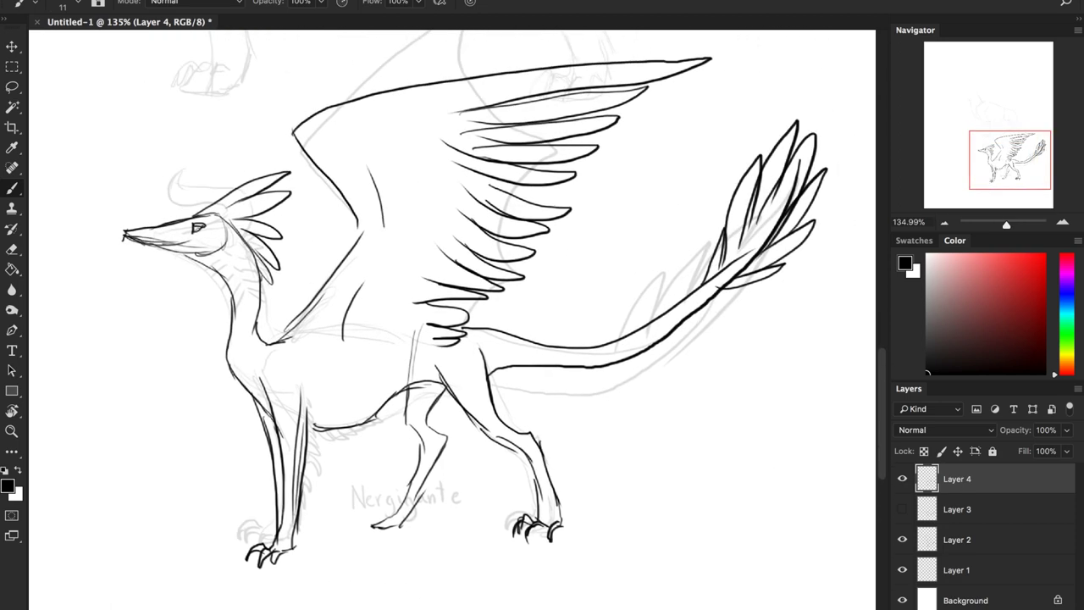
left_click(902, 479)
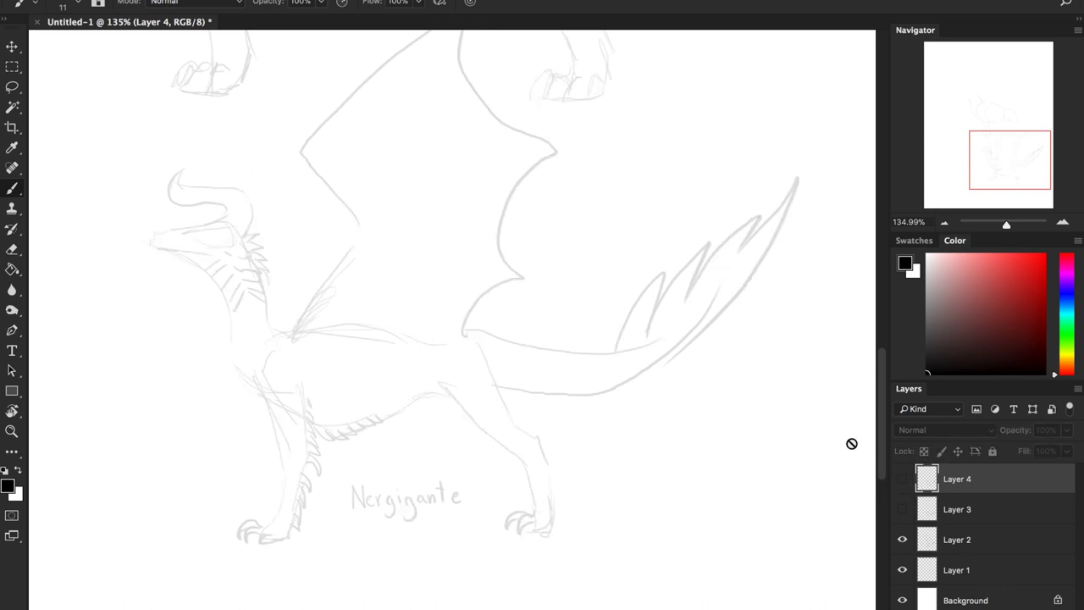
key("alt+shift+super+n")
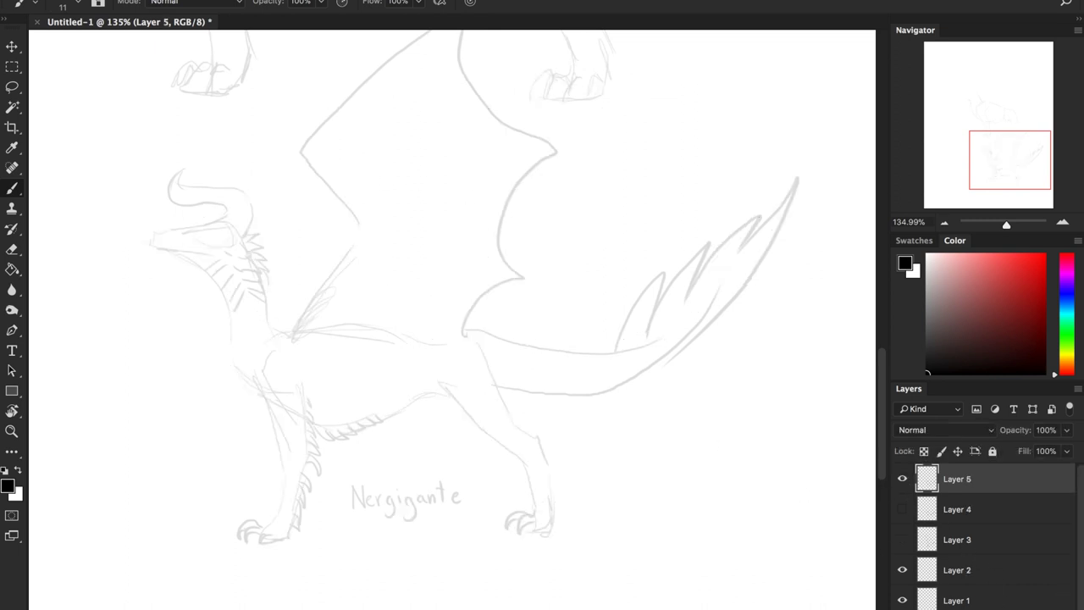
Draw a blocky, angular head with a flat squared muzzle and straight jaw over the faded guide
left_click_drag(221, 214, 137, 228)
left_click_drag(137, 228, 139, 267)
left_click_drag(139, 267, 182, 275)
left_click_drag(193, 275, 224, 273)
left_click_drag(230, 246, 230, 272)
left_click_drag(220, 213, 247, 227)
Draw a thick angular neck with straight front and back edges down to the chest and shoulders
left_click_drag(194, 276, 195, 348)
left_click_drag(201, 357, 248, 386)
mouse_move(233, 217)
left_mouse_down()
mouse_move(272, 307)
mouse_move(303, 323)
left_mouse_up()
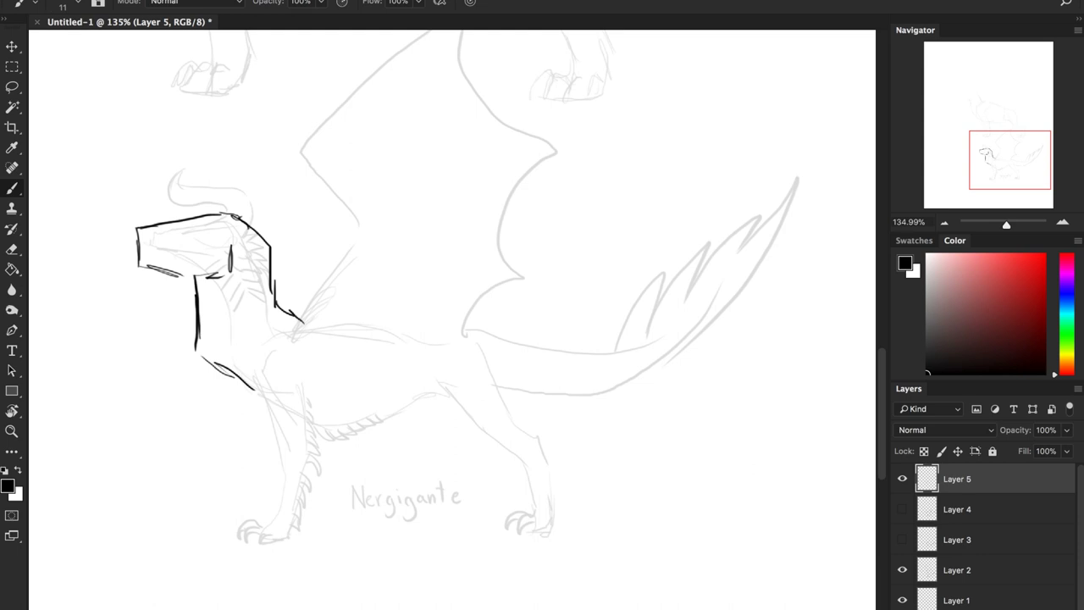
Draw the two straight front legs with their feet on the ground and the curved belly line behind them
left_click_drag(210, 362, 266, 434)
mouse_move(250, 391)
left_mouse_down()
mouse_move(256, 525)
mouse_move(227, 549)
mouse_move(283, 557)
mouse_move(303, 403)
mouse_move(237, 532)
left_mouse_up()
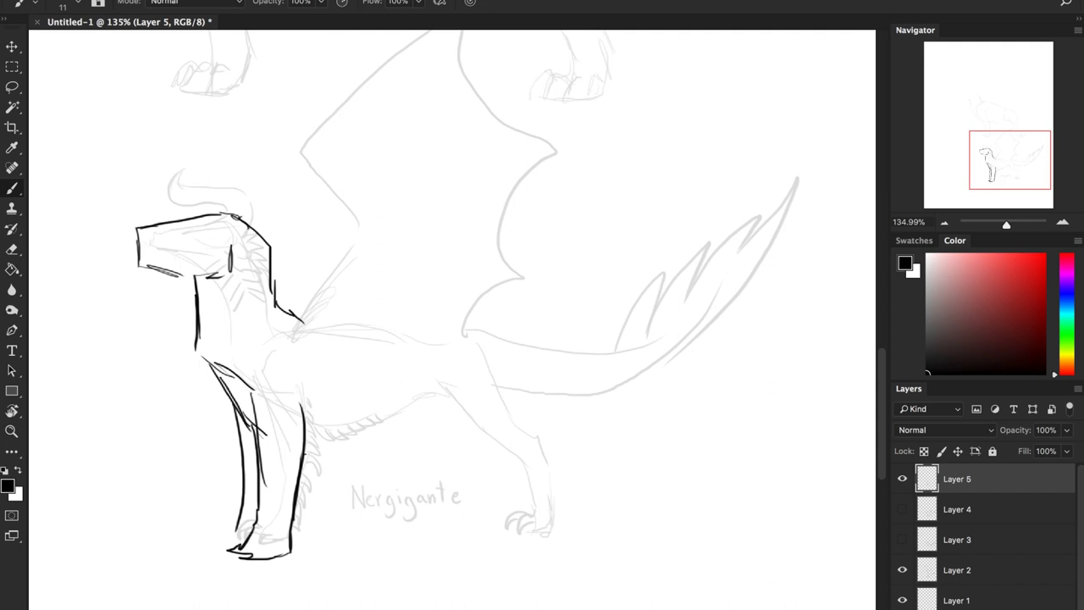
mouse_move(303, 456)
left_mouse_down()
mouse_move(370, 463)
mouse_move(454, 421)
left_mouse_up()
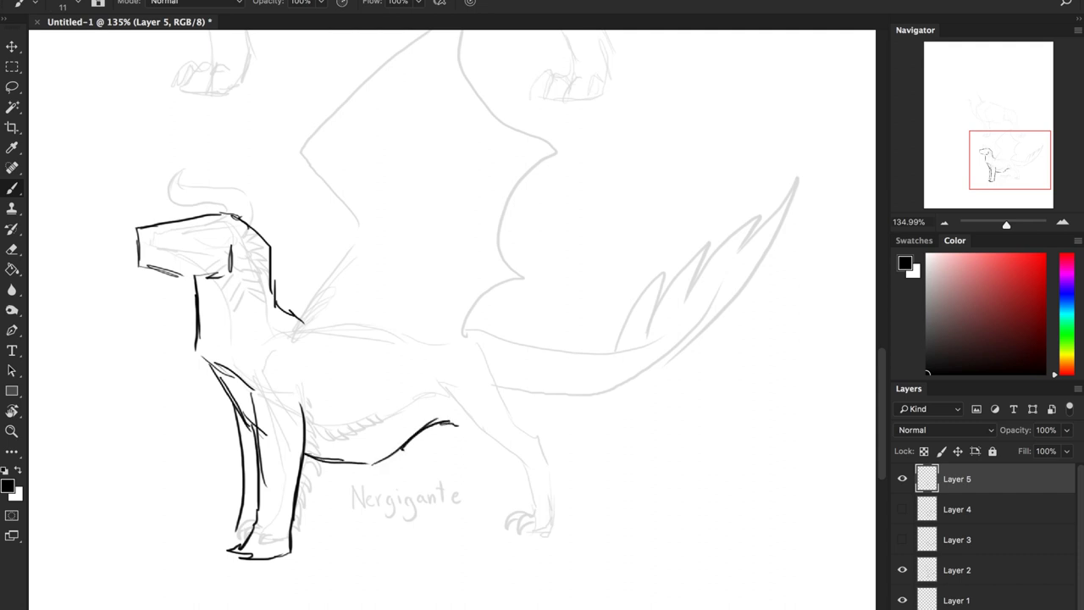
Draw a raised angular wing with a jagged, pointed trailing edge, and a long horn sweeping back from the head
left_click_drag(293, 318, 313, 306)
left_click_drag(281, 338, 341, 298)
mouse_move(341, 298)
left_mouse_down()
mouse_move(372, 256)
mouse_move(342, 215)
mouse_move(380, 171)
mouse_move(426, 137)
mouse_move(535, 103)
mouse_move(446, 166)
left_mouse_up()
mouse_move(449, 168)
left_mouse_down()
mouse_move(496, 173)
mouse_move(495, 207)
left_mouse_up()
mouse_move(466, 234)
left_mouse_down()
mouse_move(486, 217)
mouse_move(486, 272)
mouse_move(451, 303)
left_mouse_up()
mouse_move(440, 312)
left_mouse_down()
mouse_move(445, 335)
mouse_move(397, 344)
left_mouse_up()
left_click_drag(302, 305, 357, 254)
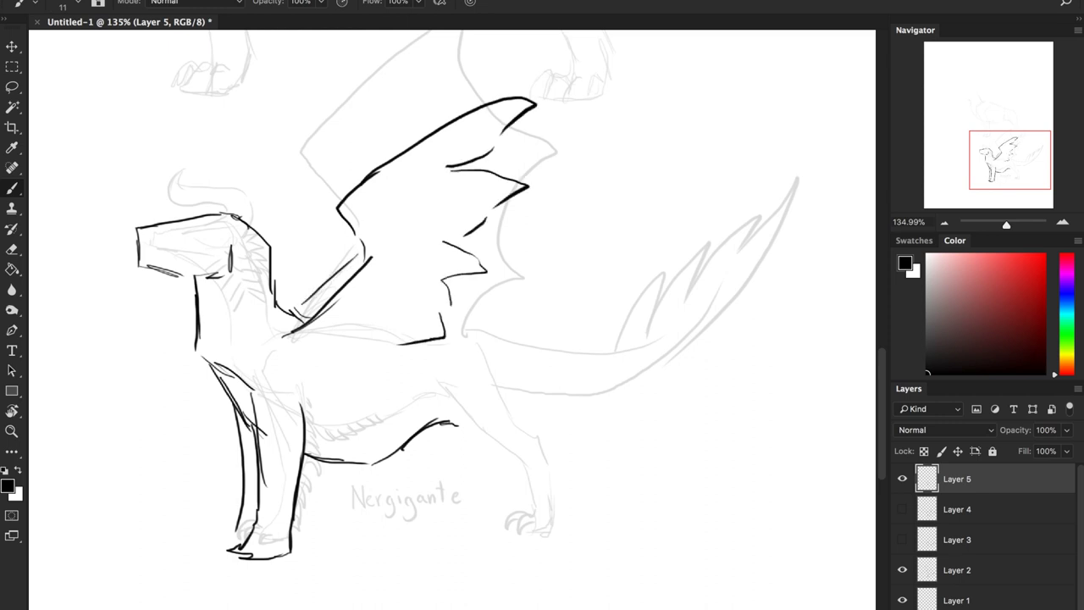
left_click_drag(349, 213, 359, 247)
mouse_move(200, 222)
left_mouse_down()
mouse_move(322, 117)
mouse_move(244, 224)
mouse_move(203, 225)
left_mouse_up()
Draw both angular hind legs with feet and a long tail tapering to a point behind the hips
mouse_move(438, 386)
left_mouse_down()
mouse_move(497, 447)
mouse_move(523, 525)
mouse_move(555, 540)
mouse_move(550, 433)
mouse_move(512, 388)
left_mouse_up()
mouse_move(418, 425)
left_mouse_down()
mouse_move(449, 462)
mouse_move(450, 516)
mouse_move(486, 532)
mouse_move(489, 442)
left_mouse_up()
mouse_move(453, 322)
left_mouse_down()
mouse_move(592, 371)
mouse_move(736, 364)
mouse_move(675, 397)
mouse_move(514, 390)
left_mouse_up()
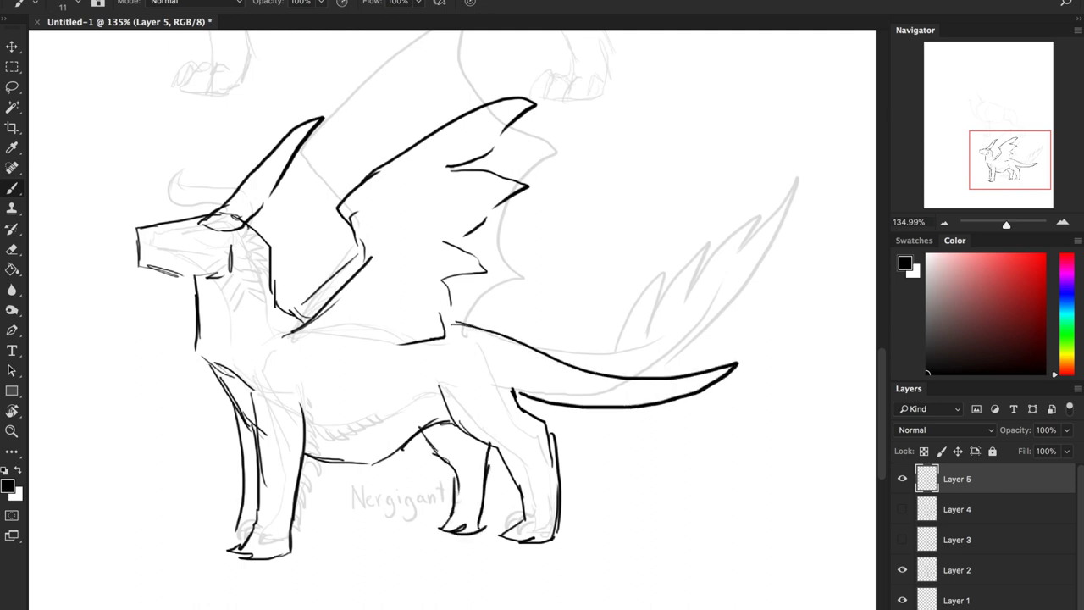
Add overlapping feather shapes under the tail tip and a row of pointed plates along the top of the tail base
mouse_move(642, 389)
left_mouse_down()
mouse_move(601, 409)
mouse_move(670, 392)
mouse_move(642, 413)
left_mouse_up()
mouse_move(720, 374)
left_mouse_down()
mouse_move(662, 412)
mouse_move(693, 396)
left_mouse_up()
mouse_move(657, 394)
left_mouse_down()
mouse_move(599, 393)
mouse_move(529, 361)
left_mouse_up()
left_click_drag(464, 317, 508, 307)
mouse_move(508, 307)
left_mouse_down()
mouse_move(485, 326)
mouse_move(552, 322)
left_mouse_up()
left_click_drag(552, 322, 514, 335)
left_click_drag(522, 337, 581, 350)
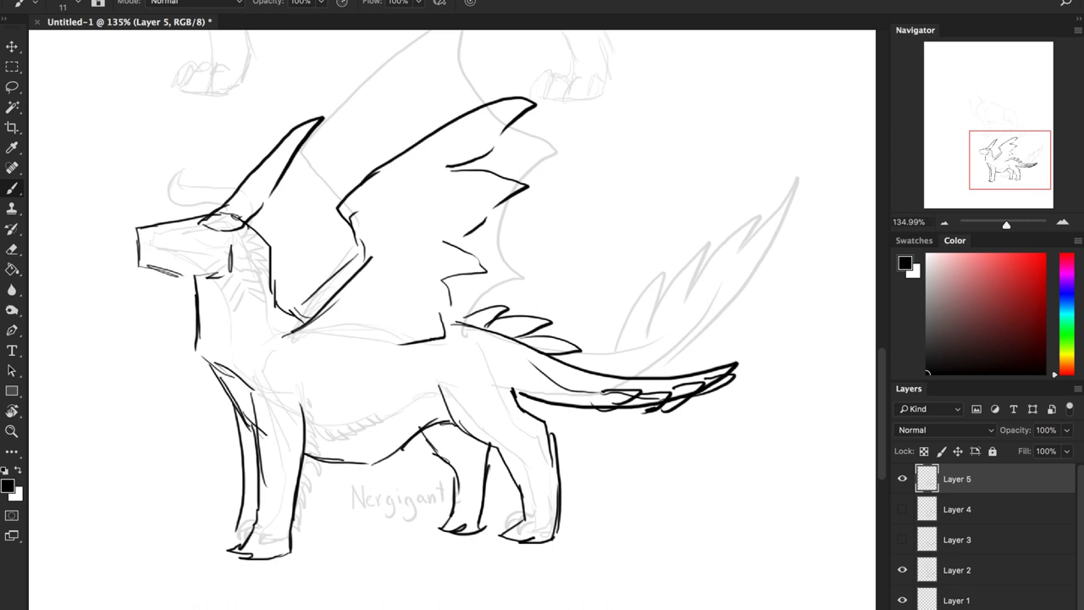
Add short contour lines at the top of the front leg, the shoulder and below the wing base
left_click_drag(302, 404, 324, 393)
left_click_drag(276, 333, 246, 378)
left_click_drag(342, 307, 328, 343)
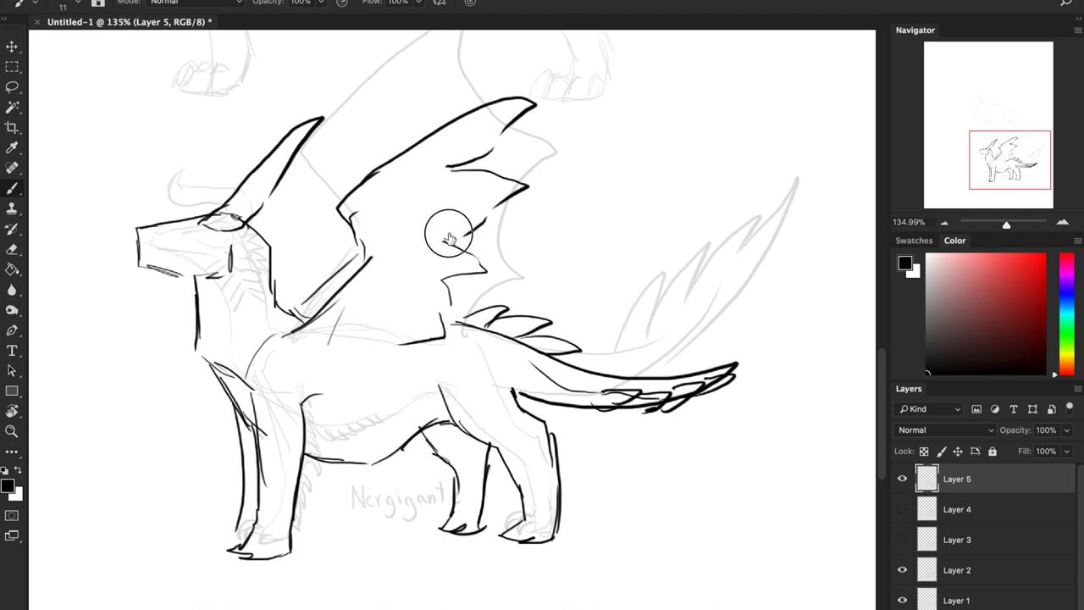
Draw a small spike in front of the horn and a large curling S-shaped form with a pointed tip behind the wing
mouse_move(450, 237)
left_mouse_down()
mouse_move(697, 215)
mouse_move(431, 165)
left_mouse_up()
left_click_drag(458, 306, 490, 339)
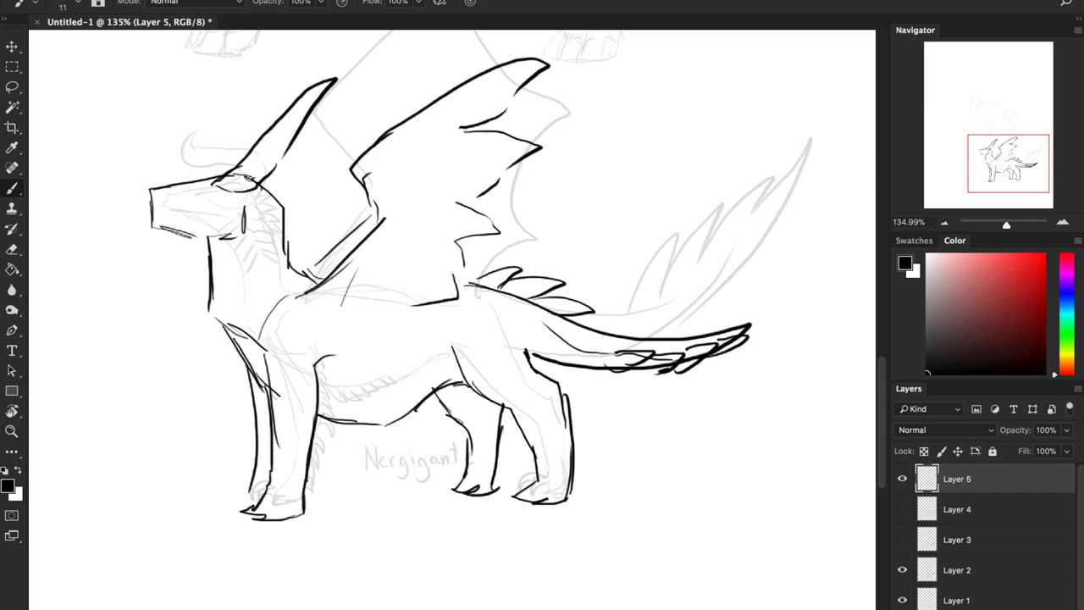
mouse_move(1010, 167)
left_mouse_down()
mouse_move(1008, 159)
mouse_move(1016, 168)
left_mouse_up()
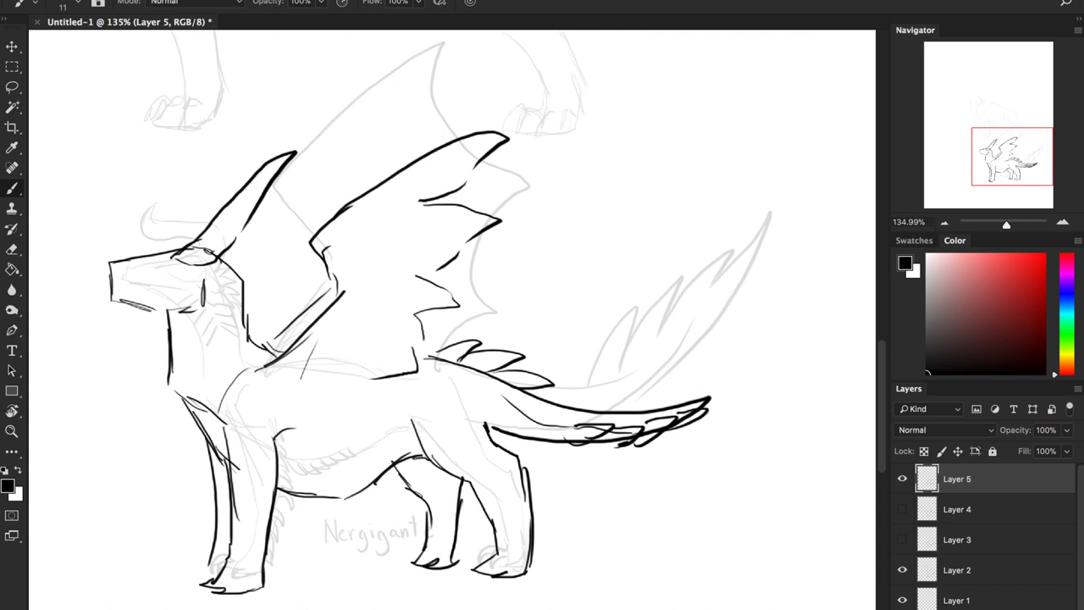
mouse_move(170, 241)
left_mouse_down()
mouse_move(194, 217)
mouse_move(190, 254)
left_mouse_up()
mouse_move(574, 265)
left_mouse_down()
mouse_move(551, 142)
mouse_move(573, 127)
mouse_move(634, 172)
mouse_move(634, 258)
mouse_move(537, 274)
left_mouse_up()
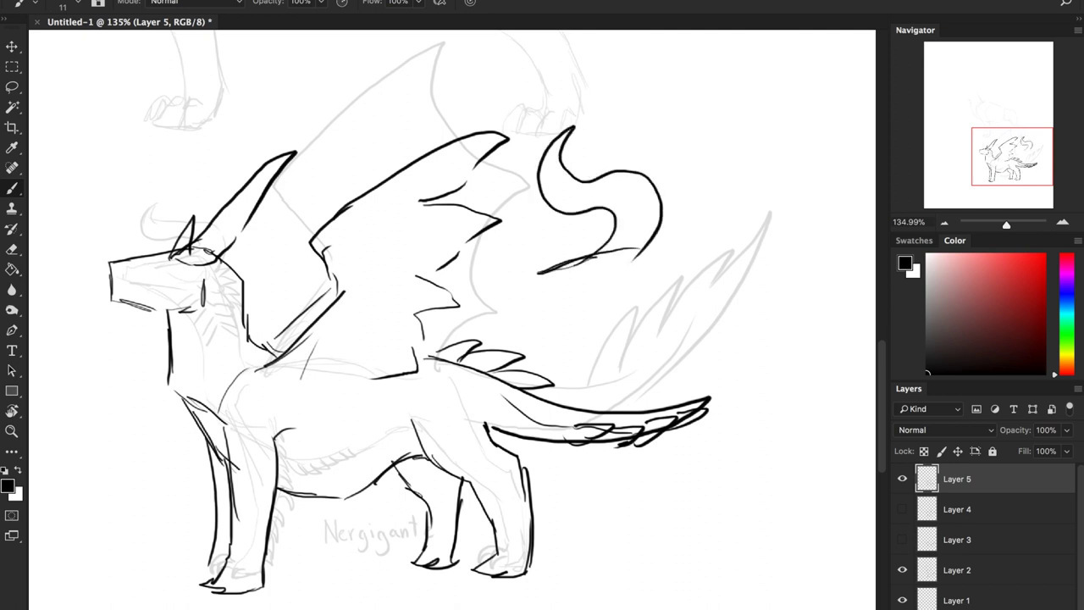
left_click_drag(625, 251, 506, 293)
mouse_move(574, 257)
left_mouse_down()
mouse_move(505, 294)
mouse_move(491, 318)
mouse_move(539, 327)
left_mouse_up()
Add a spike on the wing's wrist joint and connecting lines down the wing arm to the back
mouse_move(391, 414)
left_mouse_down()
mouse_move(460, 382)
mouse_move(496, 508)
mouse_move(560, 494)
left_mouse_up()
left_click_drag(479, 440, 472, 455)
mouse_move(503, 385)
left_mouse_down()
mouse_move(479, 443)
mouse_move(495, 456)
mouse_move(494, 423)
left_mouse_up()
left_click_drag(506, 321, 527, 369)
mouse_move(483, 318)
left_mouse_down()
mouse_move(492, 278)
mouse_move(494, 301)
left_mouse_up()
Draw curved plate lines across the belly and diagonal strokes down the throat and chest
left_click_drag(329, 401, 206, 164)
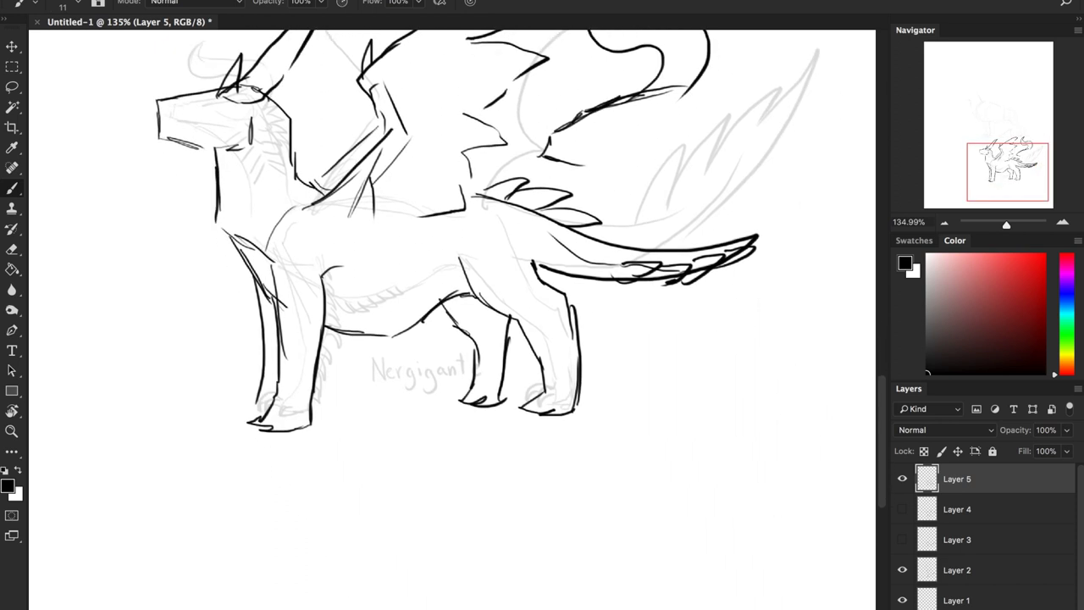
mouse_move(344, 298)
left_mouse_down()
mouse_move(351, 327)
mouse_move(381, 333)
left_mouse_up()
mouse_move(387, 305)
left_mouse_down()
mouse_move(399, 331)
mouse_move(471, 287)
left_mouse_up()
left_click_drag(226, 191, 233, 215)
mouse_move(232, 167)
left_mouse_down()
mouse_move(244, 192)
mouse_move(230, 237)
left_mouse_up()
left_click_drag(229, 193, 243, 256)
left_click_drag(241, 212, 259, 273)
left_click_drag(261, 269, 267, 287)
left_click_drag(269, 244, 264, 268)
left_click_drag(269, 249, 275, 290)
Draw small dark claws on the toes of the front foot
key("space")
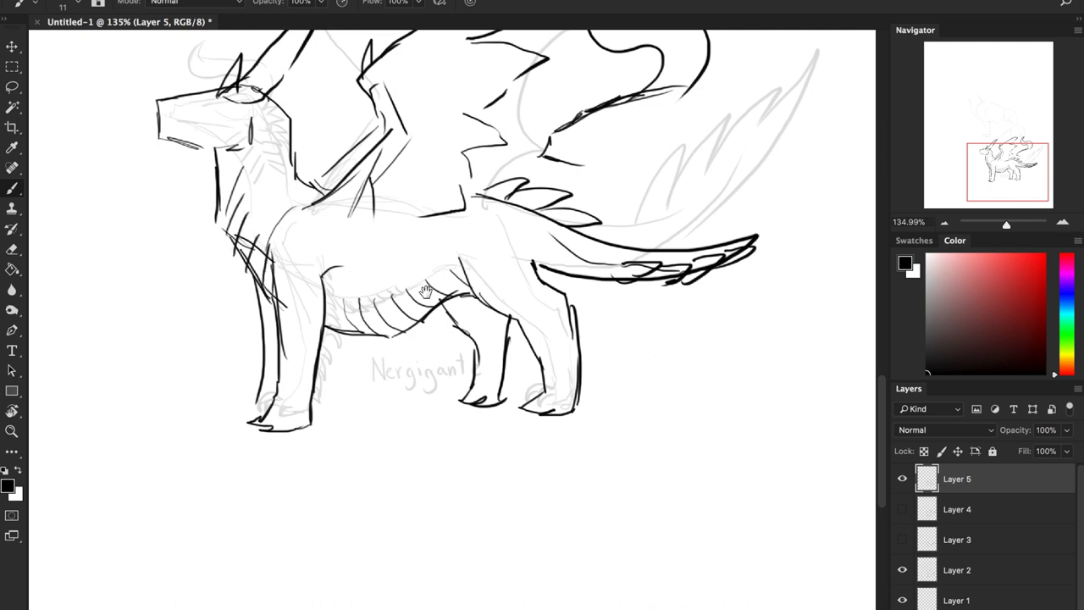
left_click_drag(449, 305, 708, 264)
left_click_drag(489, 373, 511, 382)
left_click_drag(511, 373, 537, 385)
Add a new layer above Layer 5 and draw a round eye, a nostril and a curved mouth on the blocky head
left_click_drag(726, 424, 526, 511)
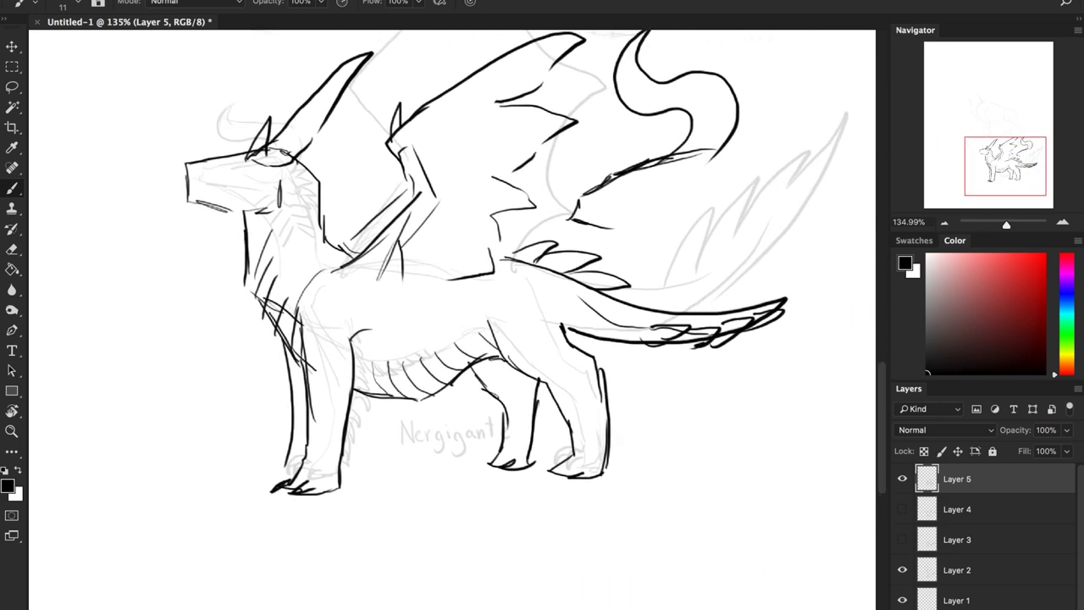
left_click_drag(514, 464, 760, 501)
left_click_drag(387, 286, 619, 295)
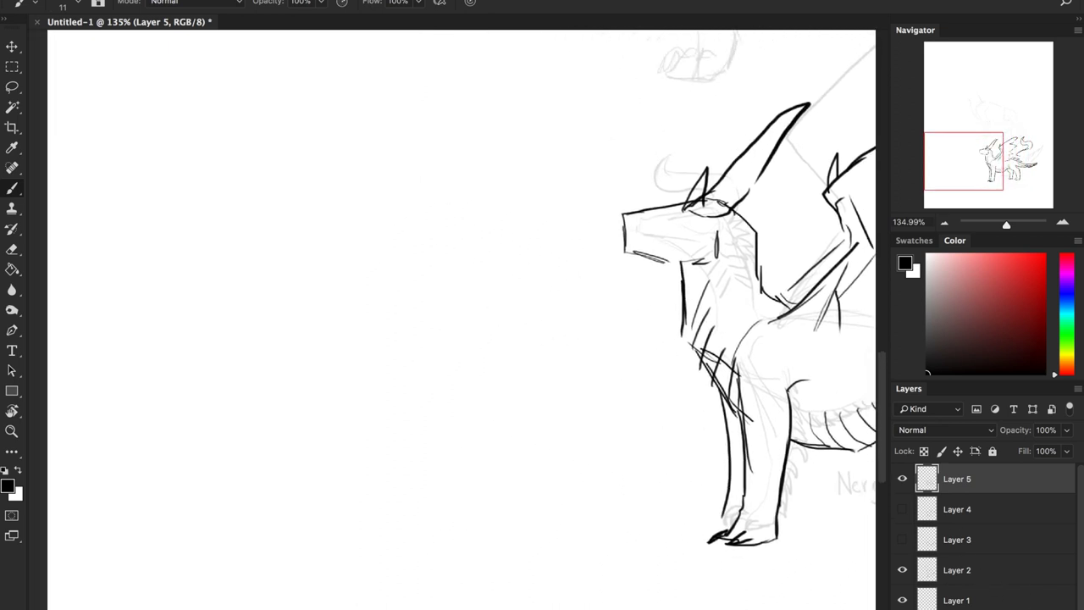
key("alt+shift+super+n")
left_click_drag(683, 214, 668, 240)
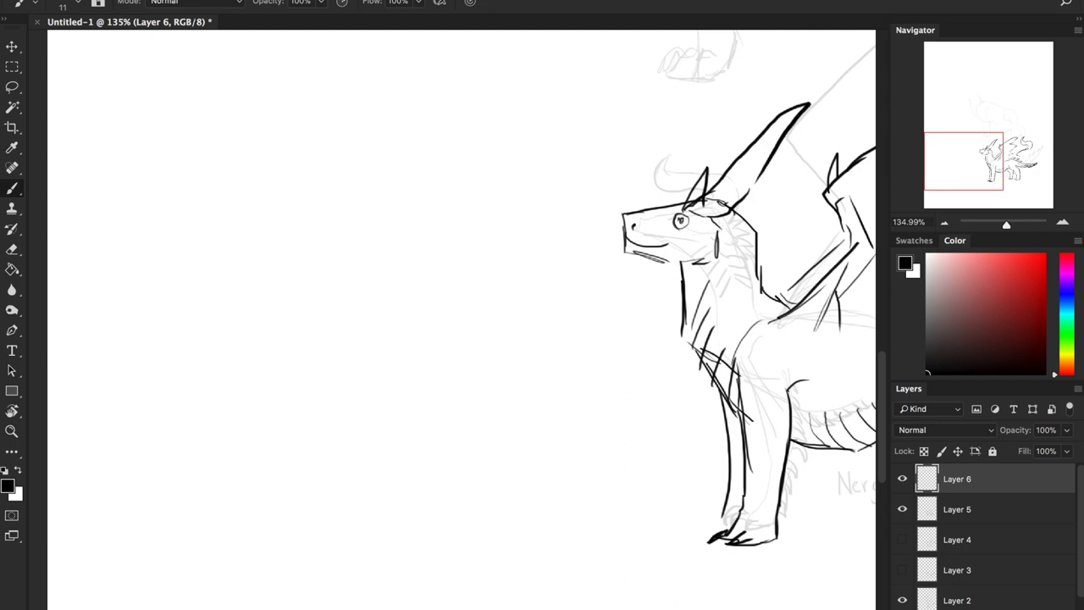
Sketch an eagle-like head with a hooked beak, sharp brow and round eye in the empty space before the creature
mouse_move(247, 204)
left_mouse_down()
mouse_move(338, 133)
mouse_move(231, 227)
mouse_move(237, 287)
left_mouse_up()
mouse_move(222, 245)
left_mouse_down()
mouse_move(248, 296)
mouse_move(251, 271)
mouse_move(330, 222)
mouse_move(334, 152)
mouse_move(288, 202)
mouse_move(327, 179)
mouse_move(302, 194)
mouse_move(320, 187)
mouse_move(284, 199)
mouse_move(296, 188)
left_mouse_up()
mouse_move(306, 156)
left_mouse_down()
mouse_move(254, 214)
mouse_move(298, 215)
mouse_move(337, 188)
mouse_move(269, 227)
left_mouse_up()
mouse_move(419, 237)
left_mouse_down()
mouse_move(330, 298)
mouse_move(338, 289)
left_mouse_up()
left_click_drag(318, 249, 254, 282)
left_click_drag(365, 225, 266, 272)
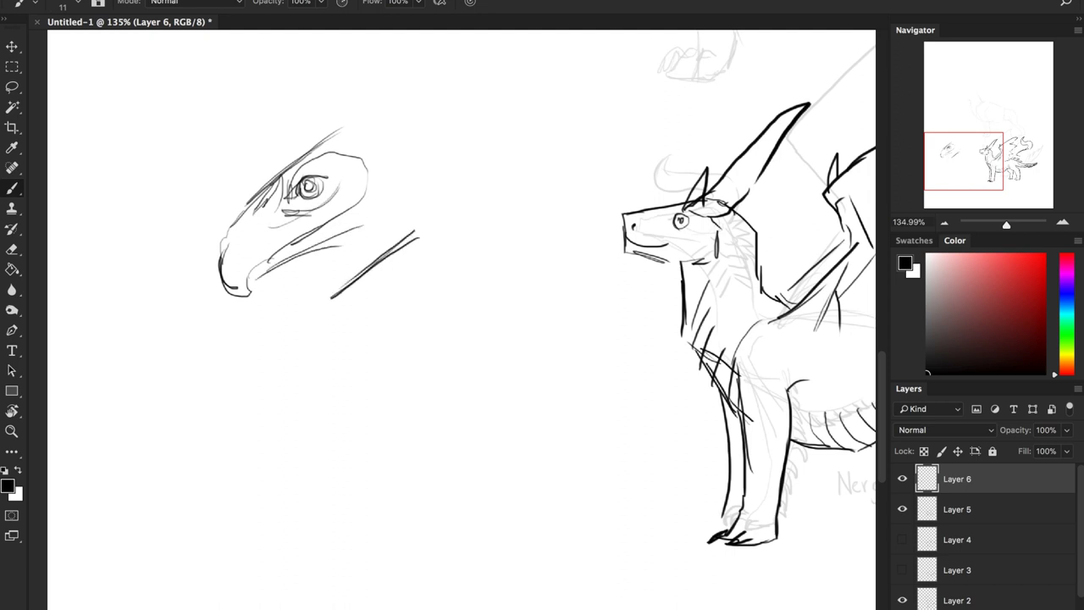
Sketch a larger reptilian head below the eagle head, with a long sloping snout, small eye, nostril and toothed jaw
mouse_move(408, 237)
left_mouse_down()
mouse_move(326, 305)
mouse_move(303, 346)
left_mouse_up()
mouse_move(332, 298)
left_mouse_down()
mouse_move(244, 393)
mouse_move(254, 430)
mouse_move(339, 393)
mouse_move(435, 315)
mouse_move(439, 291)
mouse_move(344, 339)
mouse_move(374, 313)
mouse_move(352, 333)
left_mouse_up()
left_click_drag(354, 331, 336, 347)
left_click_drag(266, 397, 278, 390)
mouse_move(277, 389)
left_mouse_down()
mouse_move(284, 437)
mouse_move(503, 369)
mouse_move(539, 327)
left_mouse_up()
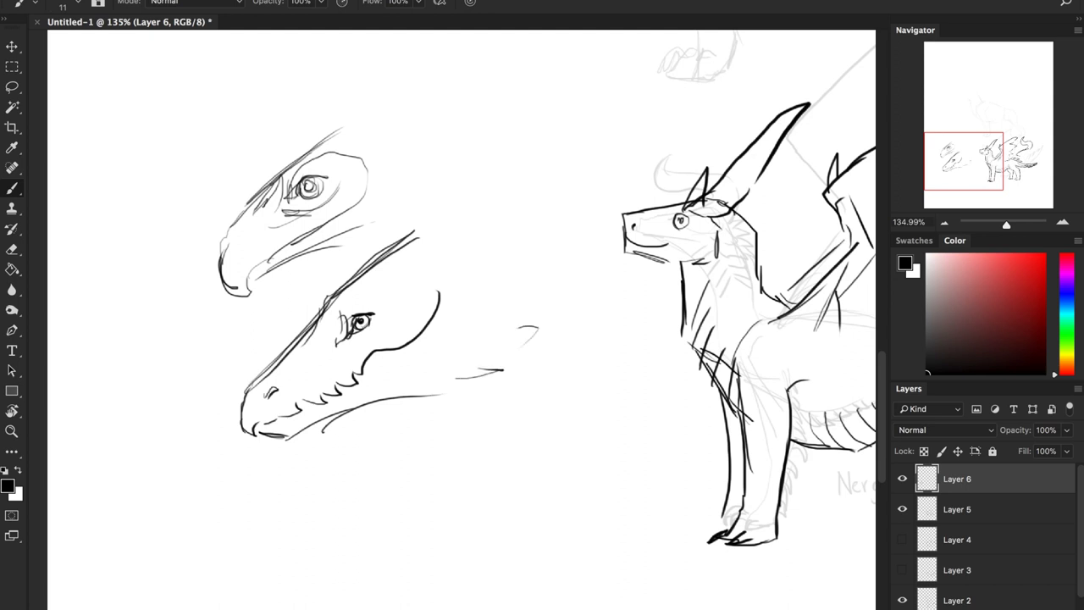
Add a pointed horn and a swept-back ear-like frill to the back of the reptilian head
mouse_move(412, 241)
left_mouse_down()
mouse_move(472, 193)
mouse_move(519, 242)
left_mouse_up()
left_click_drag(583, 385, 572, 412)
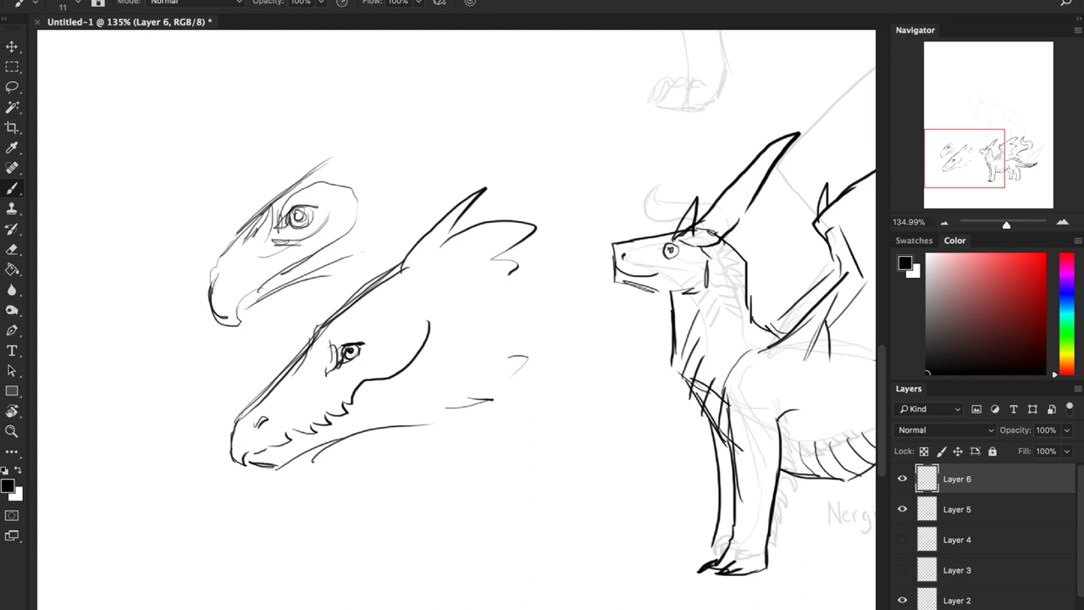
mouse_move(970, 160)
left_mouse_down()
mouse_move(974, 141)
mouse_move(1005, 162)
mouse_move(968, 157)
left_mouse_up()
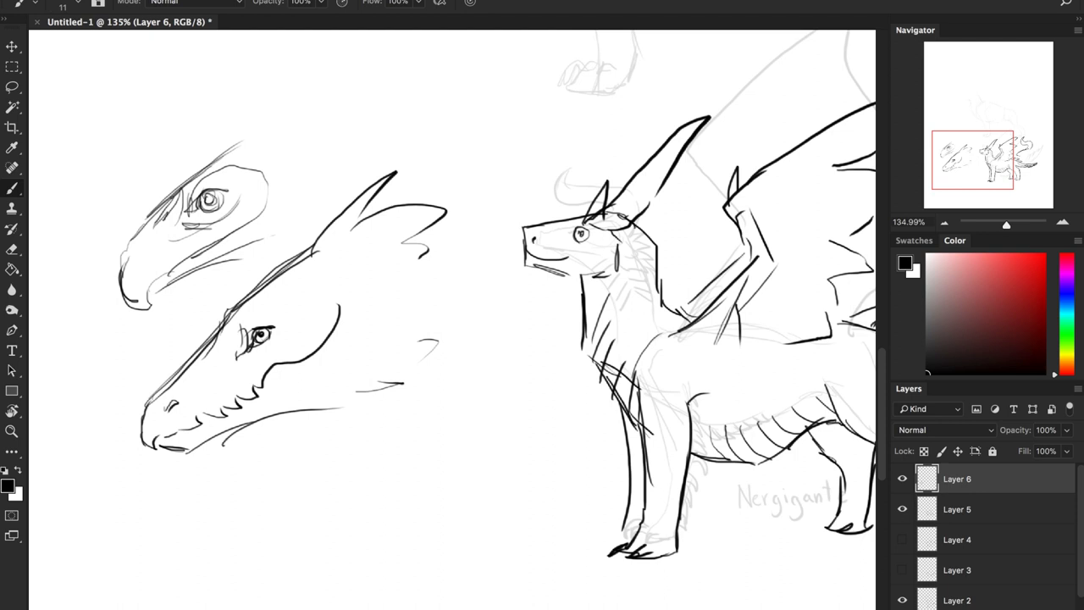